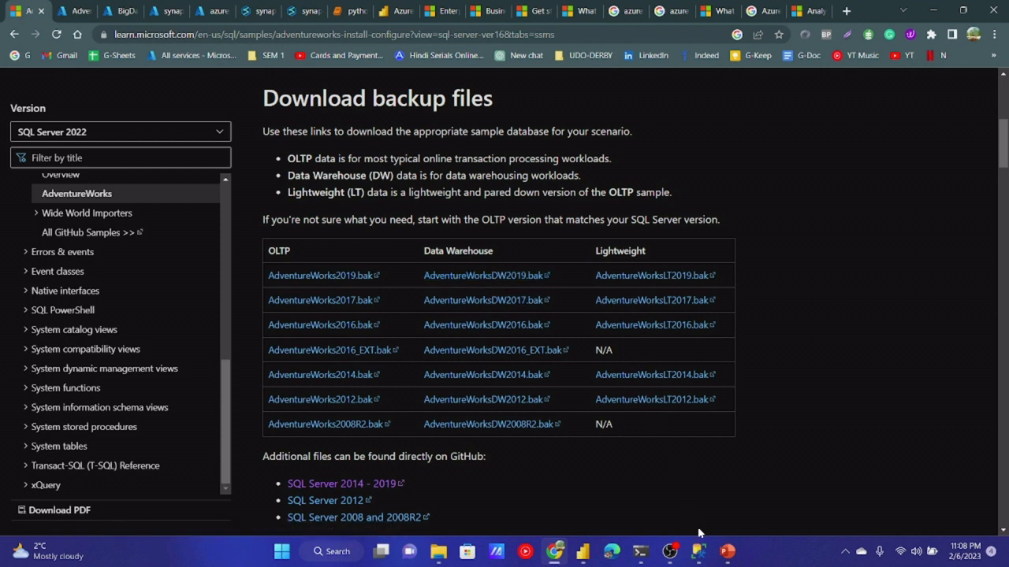
# Step: Download the AdventureWorksDW2019.bak data warehouse backup file
pyautogui.moveTo(698, 551)
pyautogui.click(462, 277)
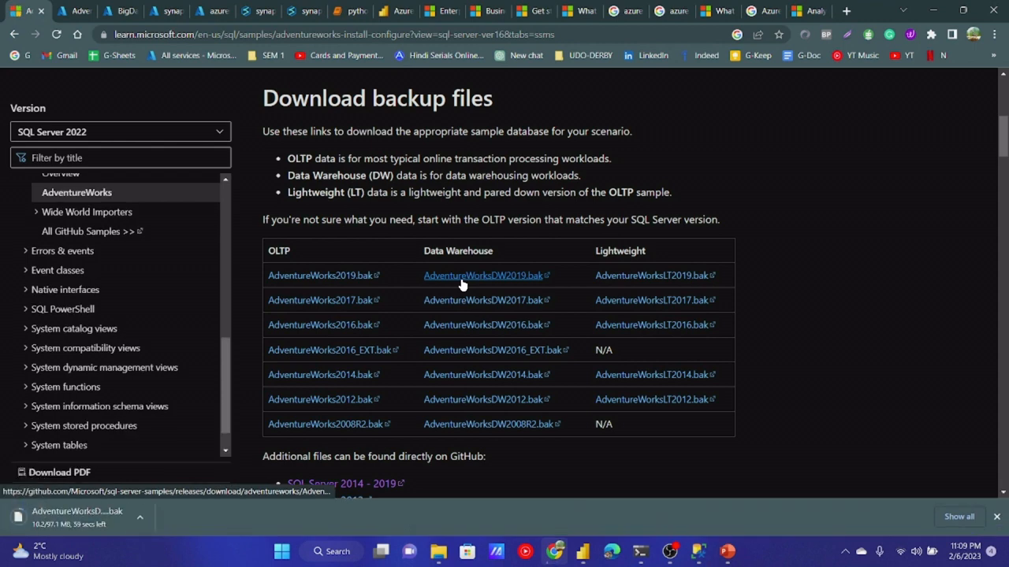
# Step: Examine the web page's instructions for restoring the .bak file with SQL Server Management Studio
pyautogui.click(745, 483)
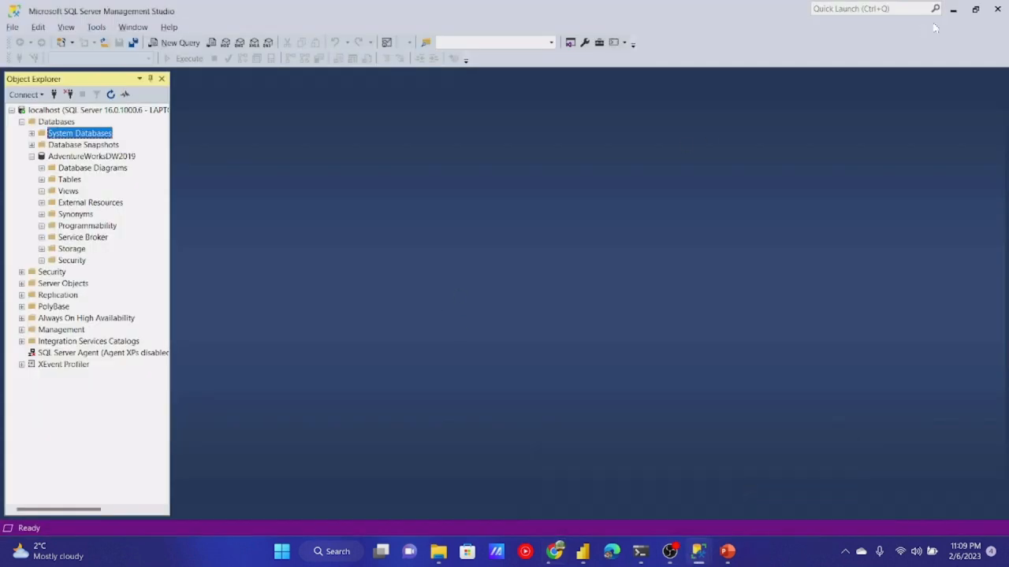
pyautogui.click(953, 9)
pyautogui.scroll(-2, 563, 284)
pyautogui.scroll(-3, 563, 284)
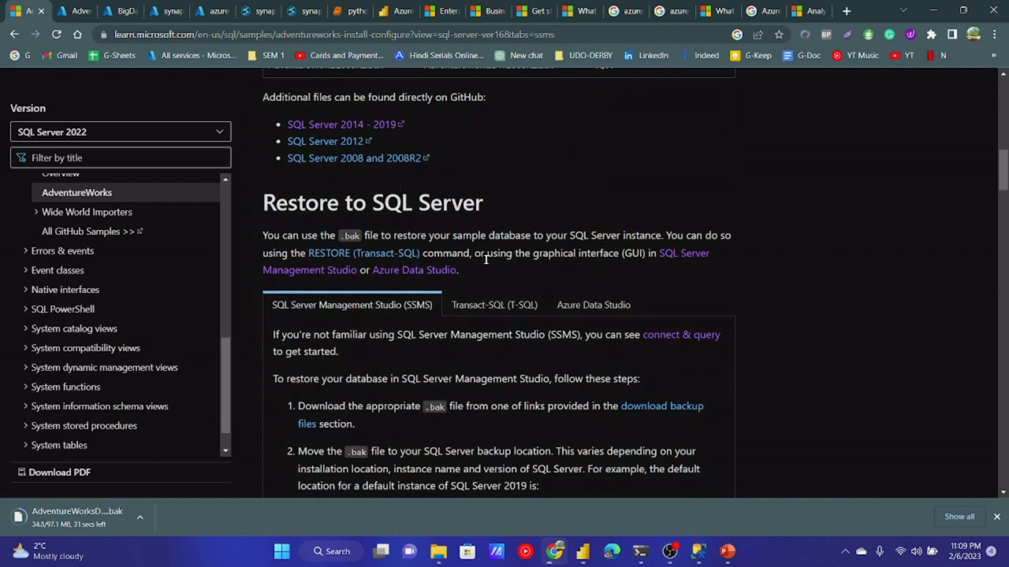
pyautogui.scroll(-2, 484, 248)
pyautogui.scroll(-1, 485, 260)
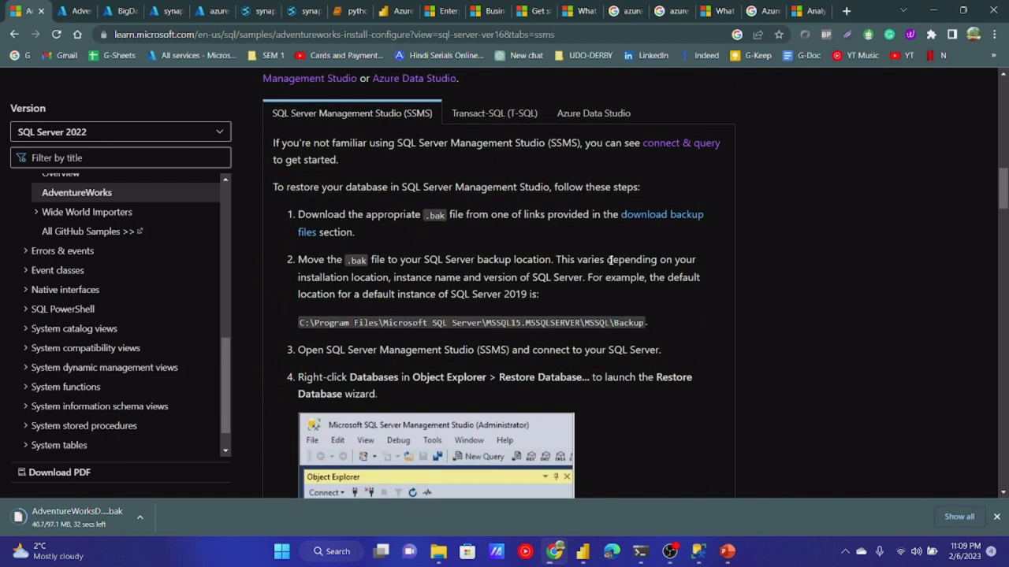
pyautogui.scroll(-4, 656, 225)
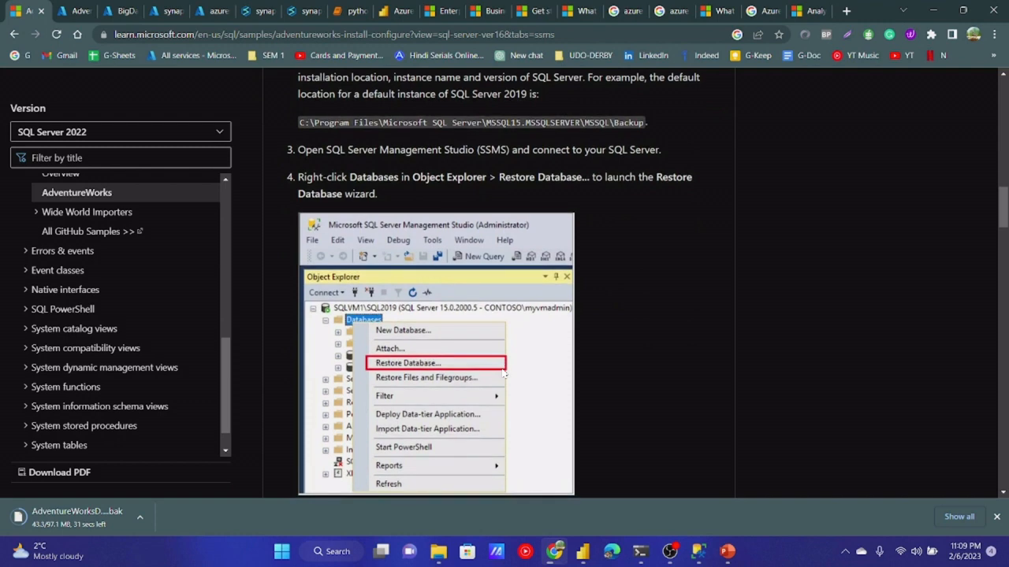
pyautogui.scroll(-1, 446, 285)
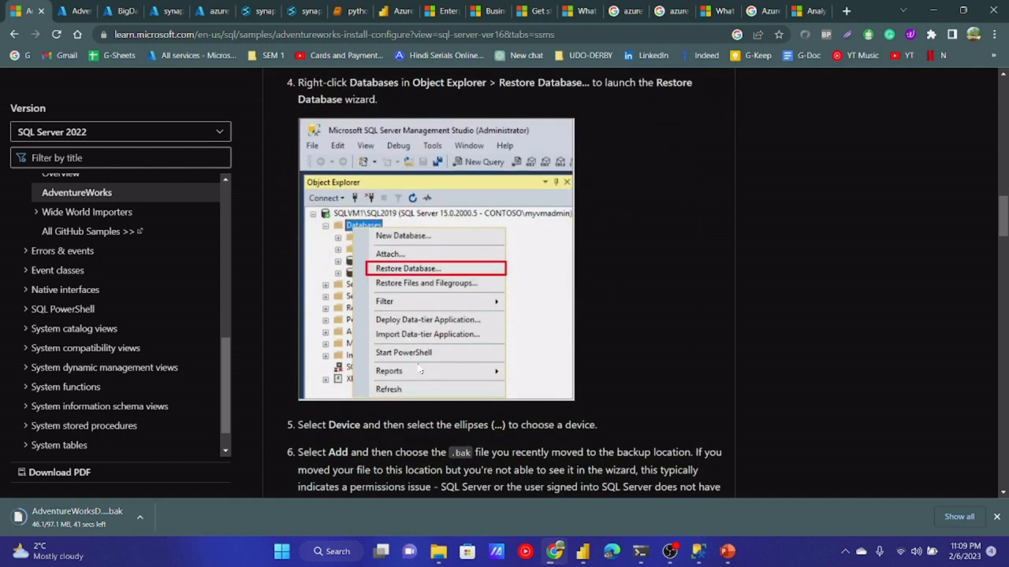
pyautogui.scroll(-1, 422, 371)
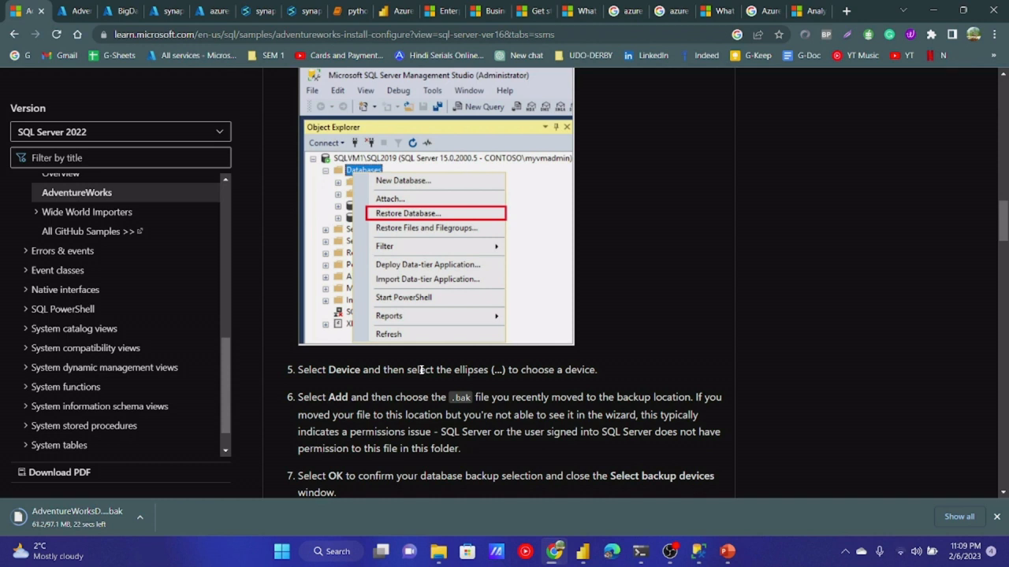
# Step: Switch to SQL Server Management Studio and set up a database restore from a device, selecting AdventureWorksDW2019.bak in the Backup folder
pyautogui.moveTo(698, 551)
pyautogui.click(738, 507)
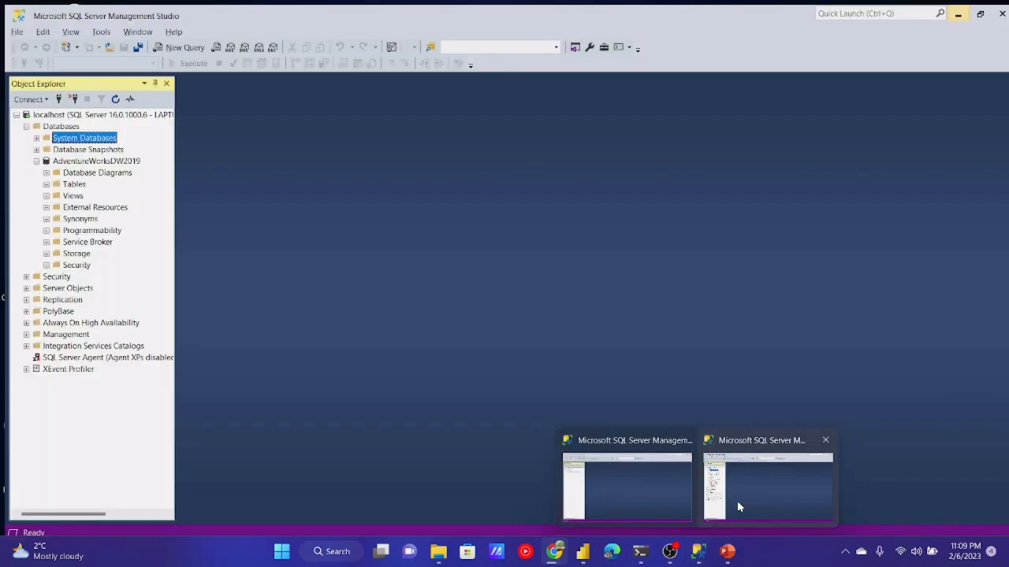
pyautogui.click(738, 507)
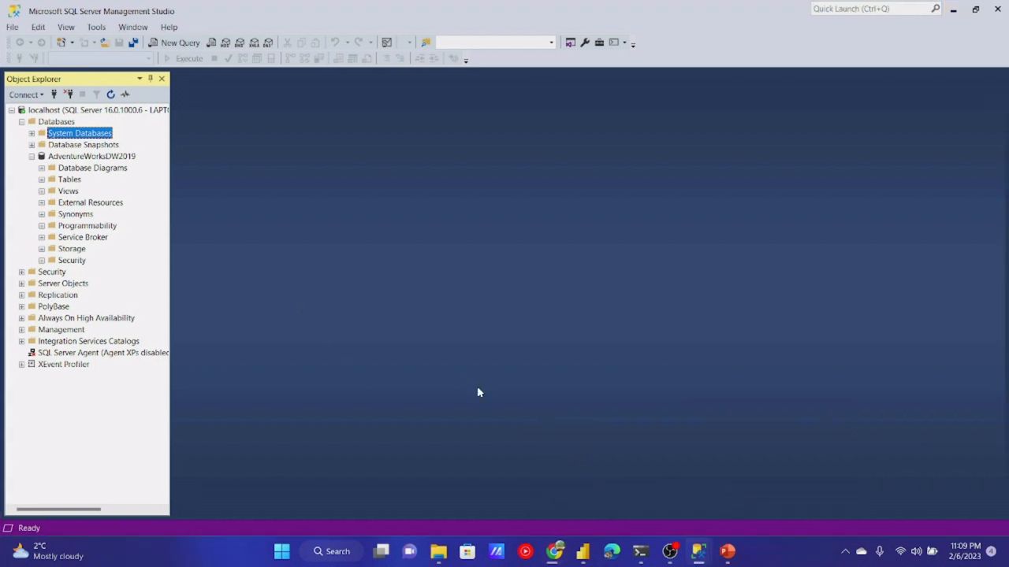
pyautogui.rightClick(68, 138)
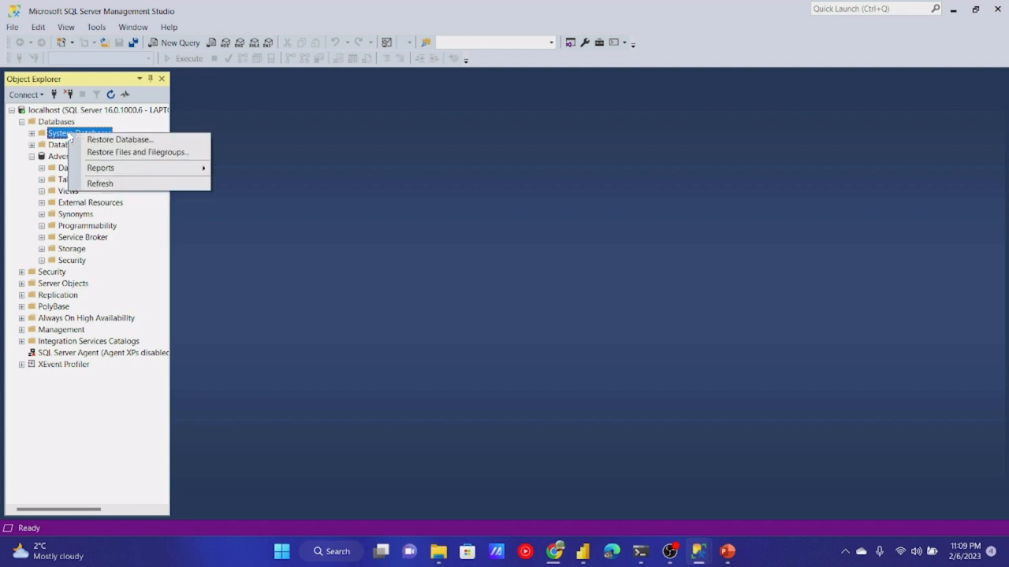
pyautogui.click(93, 141)
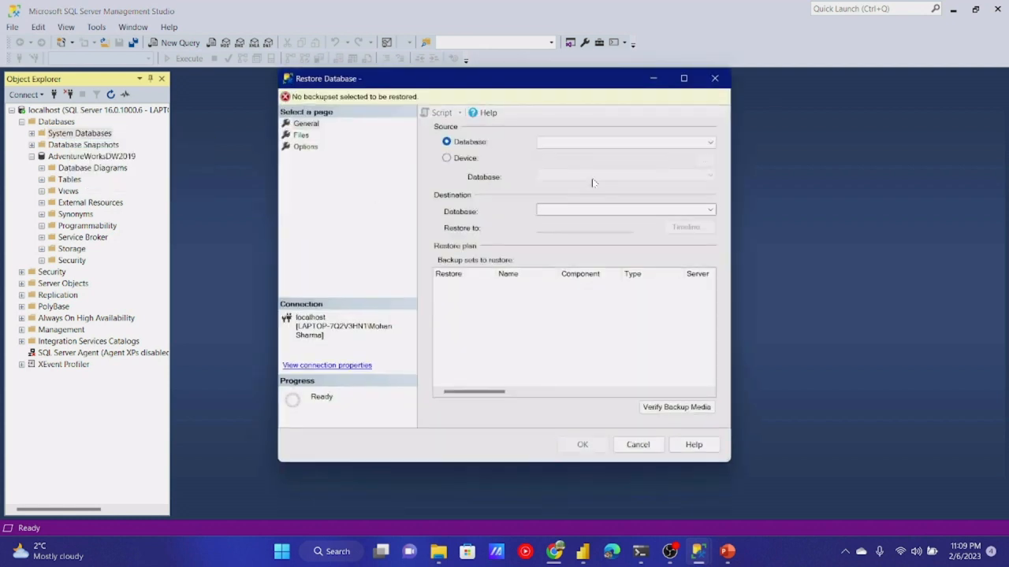
pyautogui.click(473, 162)
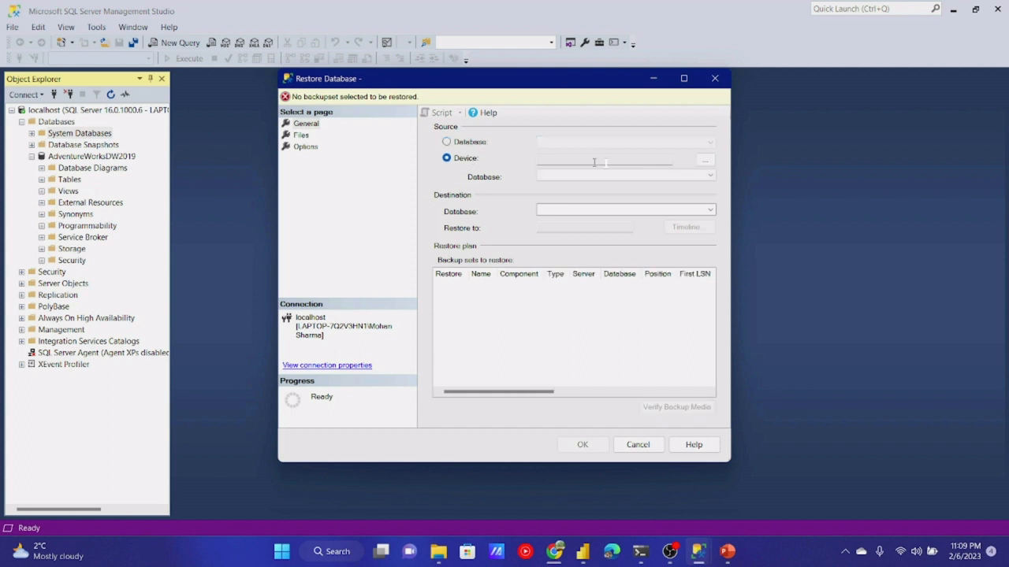
pyautogui.click(705, 160)
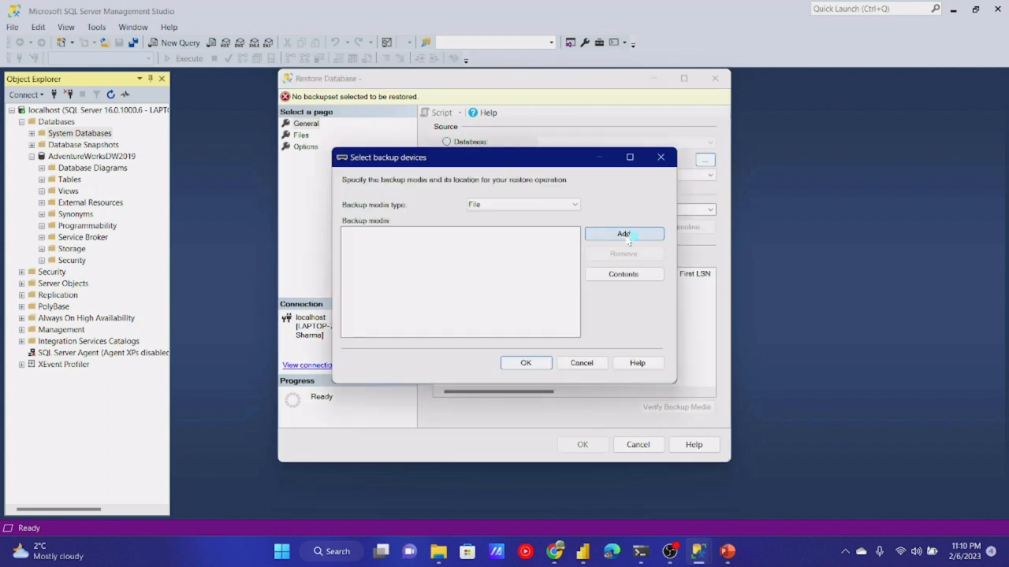
pyautogui.click(616, 238)
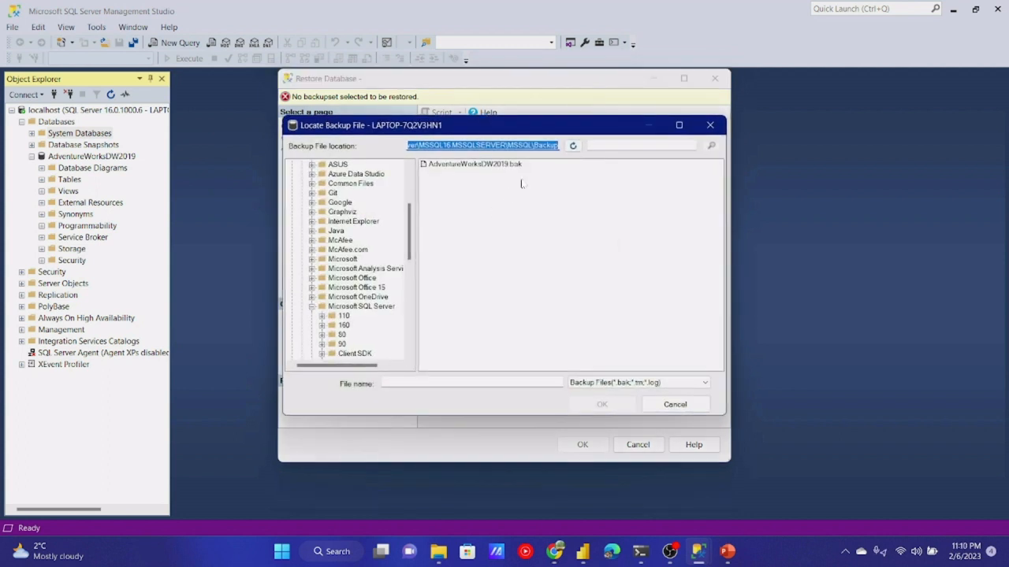
pyautogui.click(501, 164)
pyautogui.click(445, 145)
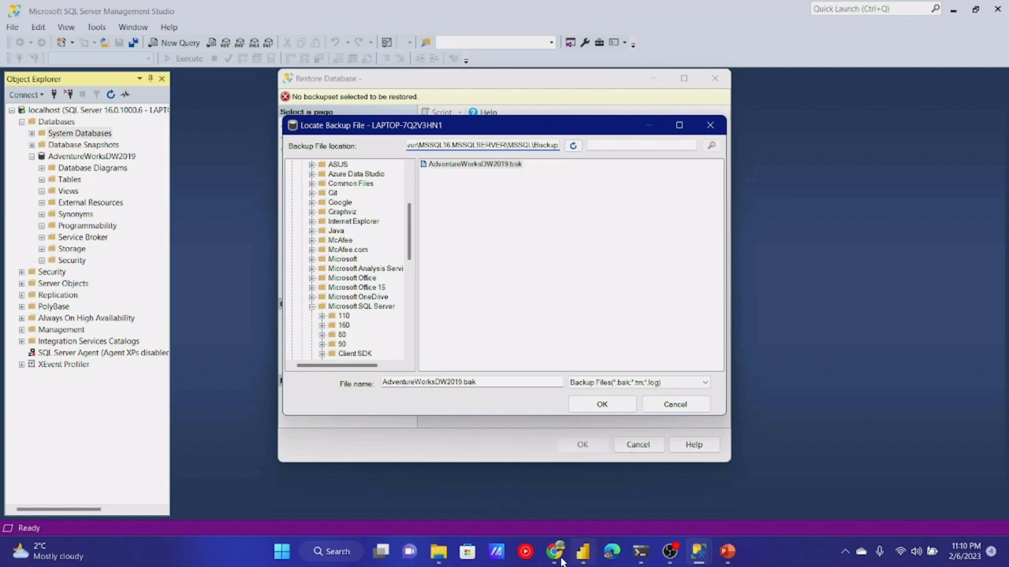
# Step: Switch to File Explorer and check the downloaded backup in Downloads and the full path of the SQL Server Backup folder
pyautogui.moveTo(444, 556)
pyautogui.click(340, 490)
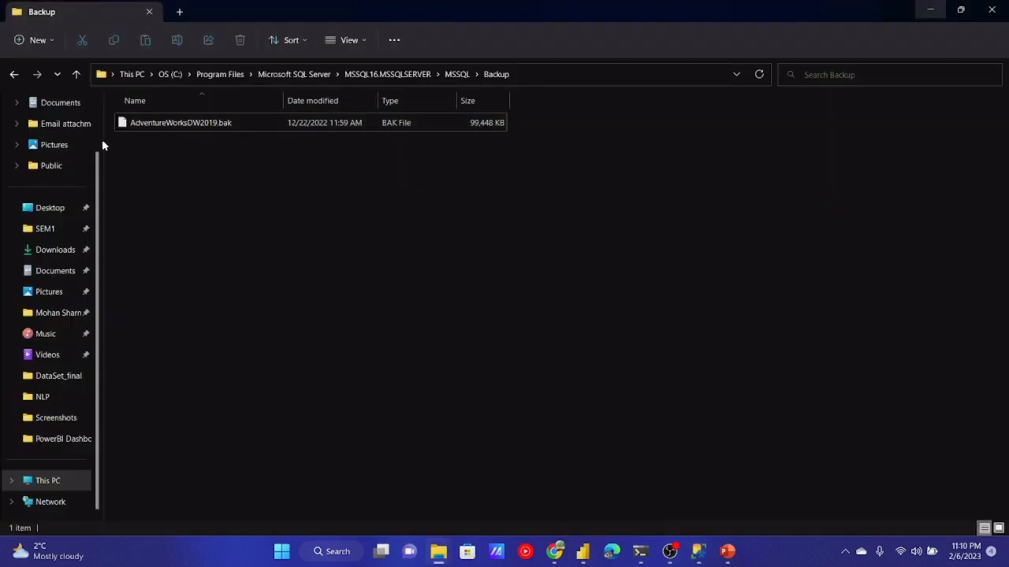
pyautogui.click(49, 250)
pyautogui.click(190, 144)
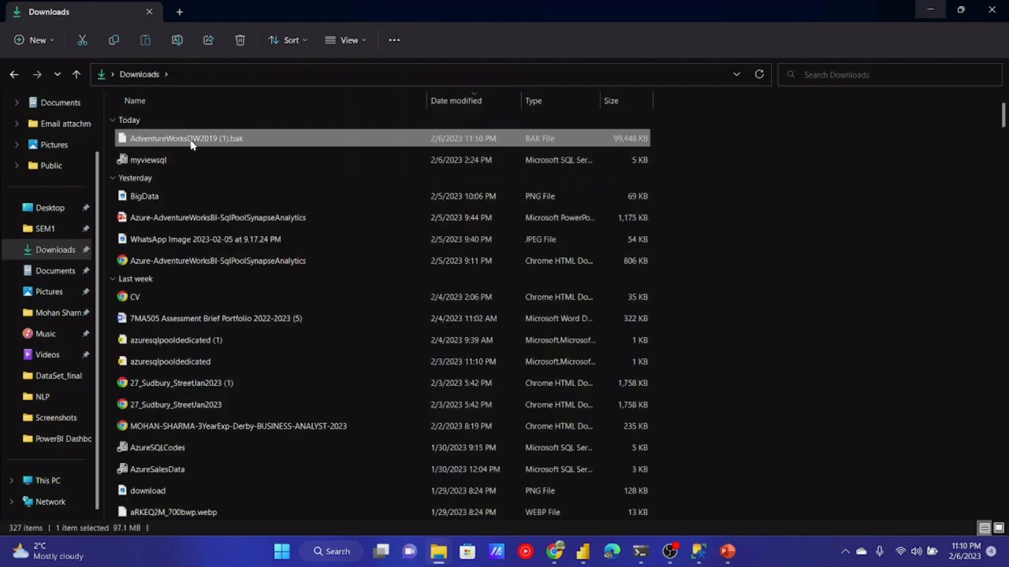
pyautogui.click(14, 74)
pyautogui.click(533, 79)
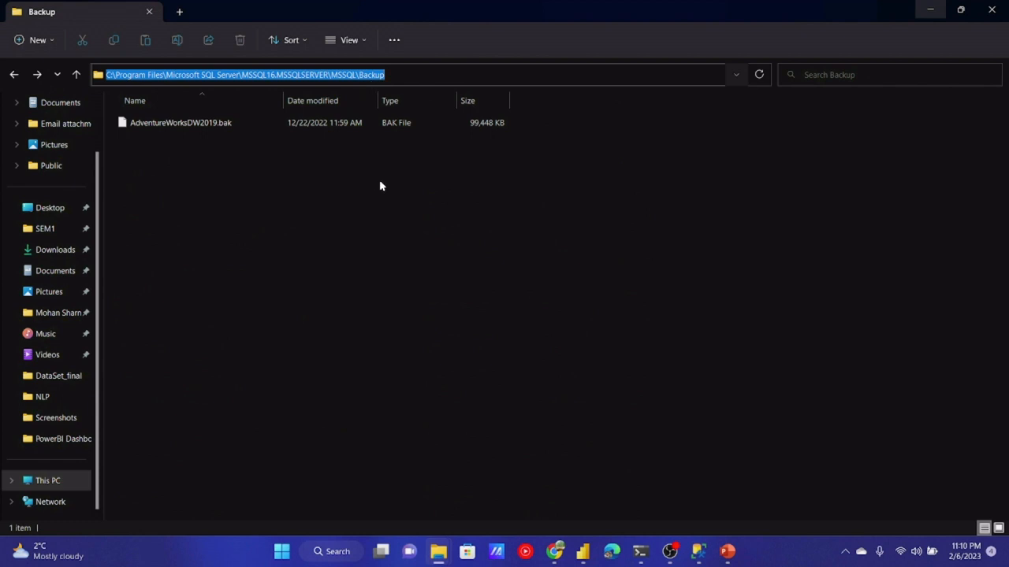
pyautogui.click(418, 185)
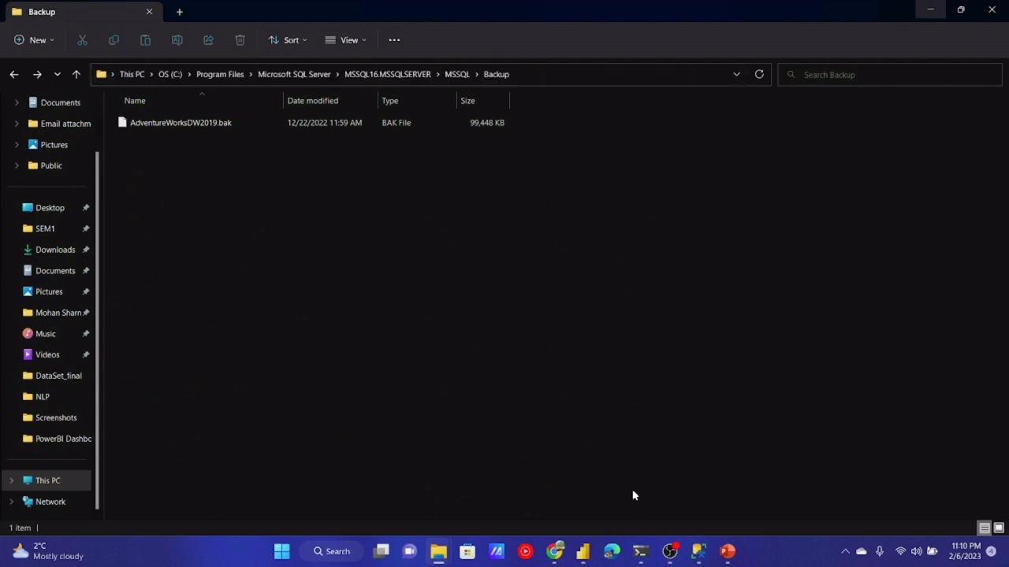
# Step: Add AdventureWorksDW2019.bak as the restore's backup media, and dismiss the restore and File Explorer without restoring anything
pyautogui.moveTo(698, 551)
pyautogui.moveTo(664, 493)
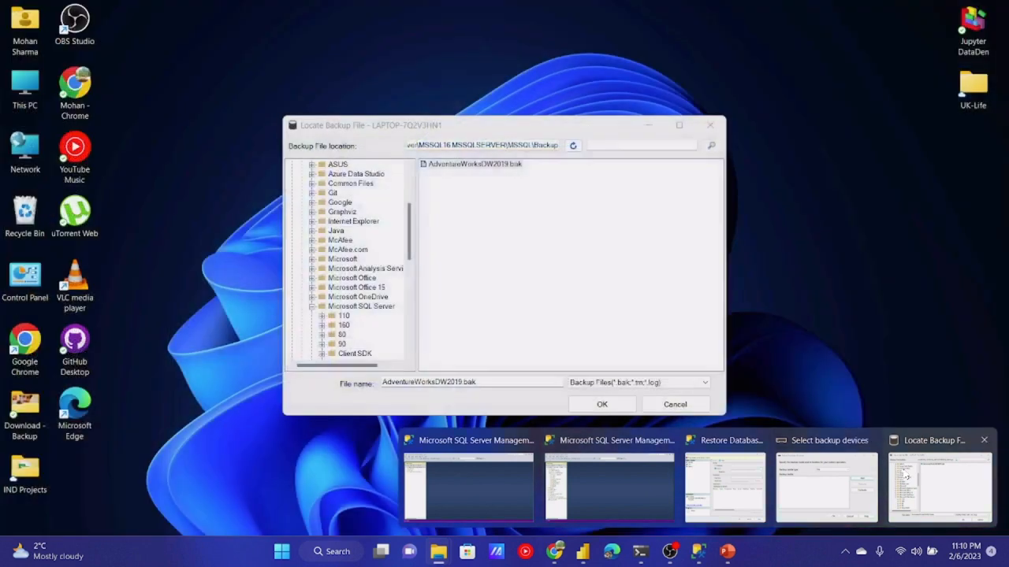
pyautogui.click(939, 487)
pyautogui.click(483, 166)
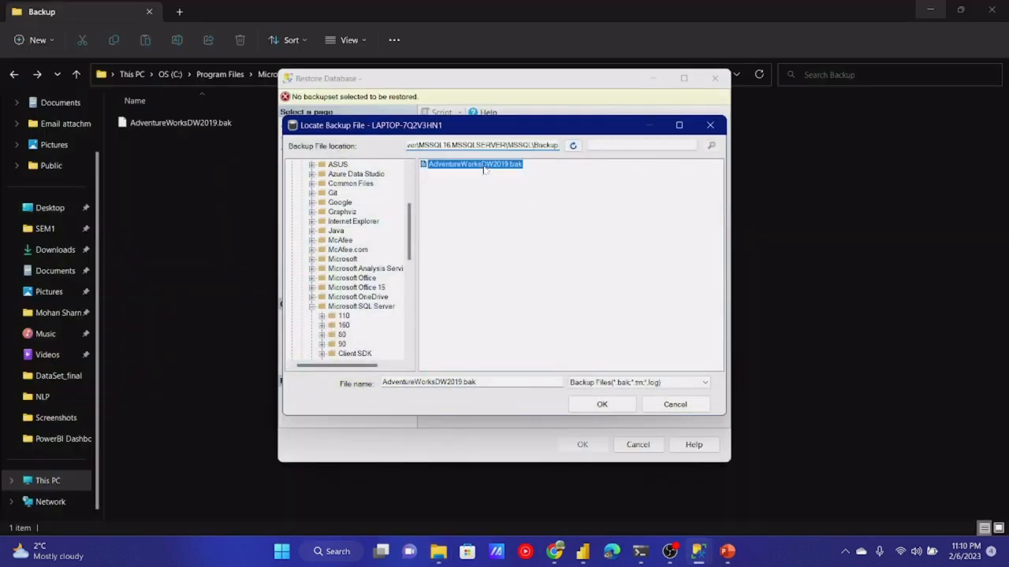
pyautogui.click(602, 405)
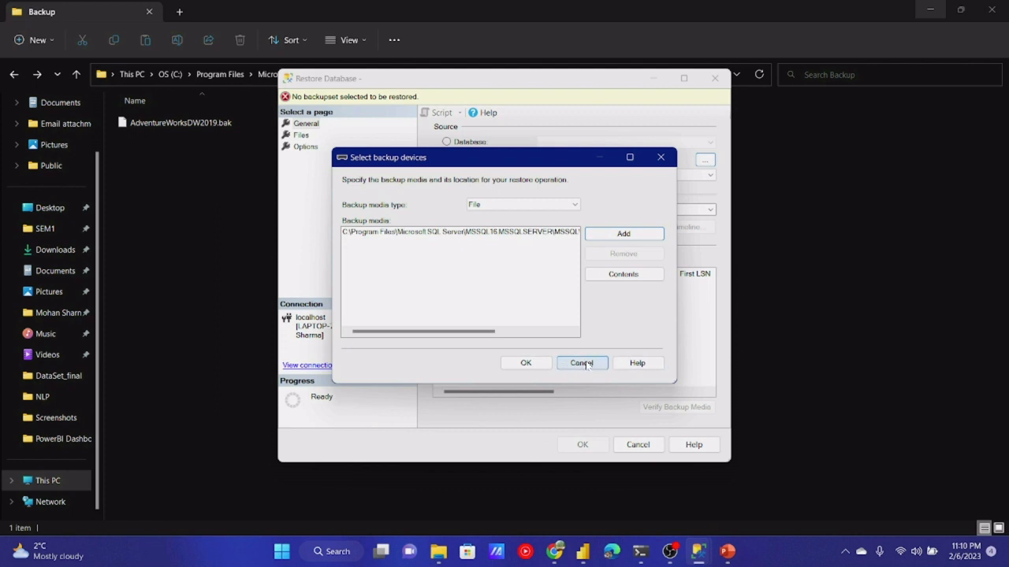
pyautogui.click(583, 364)
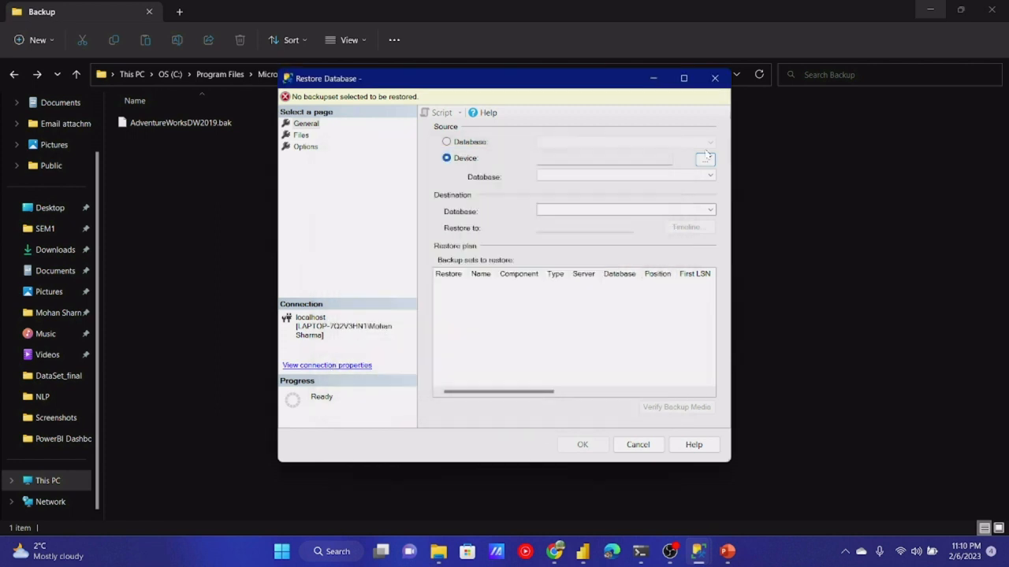
pyautogui.click(713, 79)
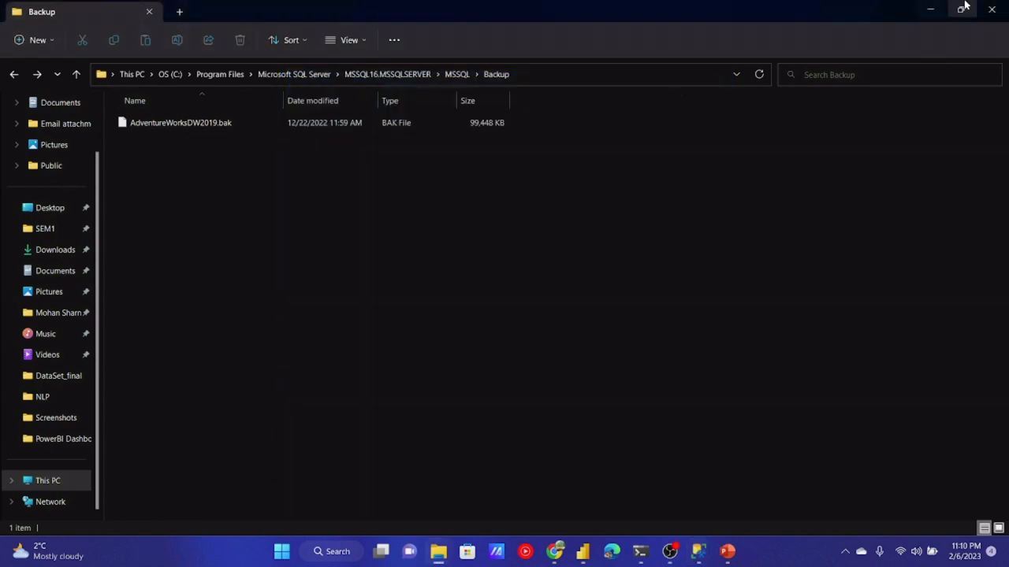
pyautogui.click(991, 9)
# Step: Return to SQL Server Management Studio and look through the tables of the AdventureWorksDW2019 database
pyautogui.moveTo(694, 554)
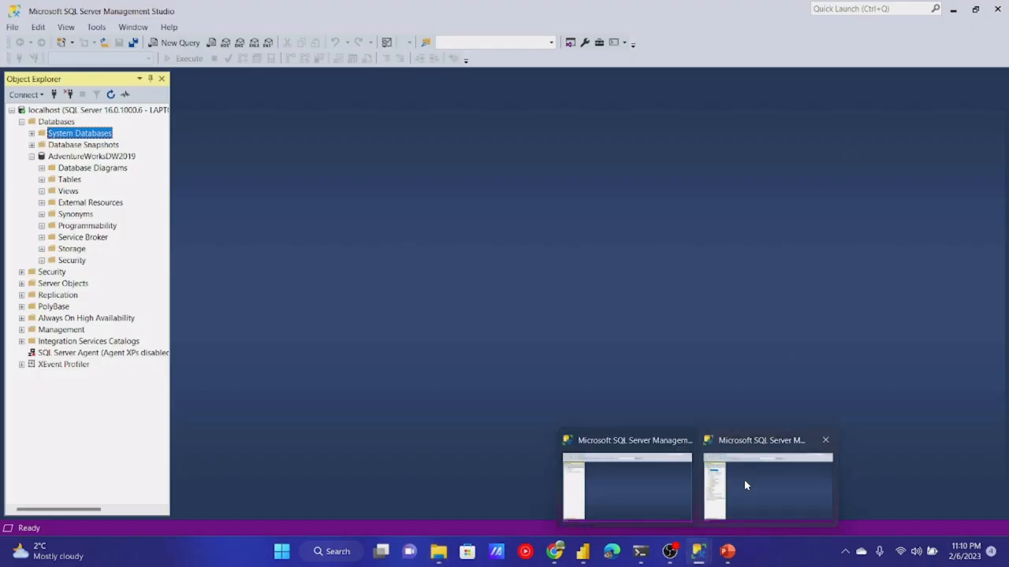
pyautogui.click(744, 480)
pyautogui.click(63, 157)
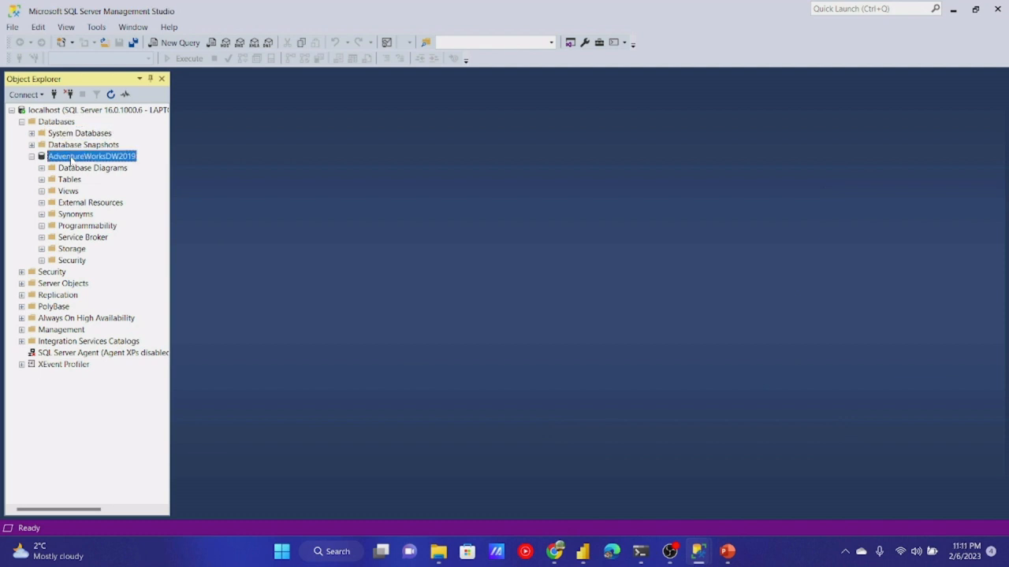
pyautogui.click(42, 179)
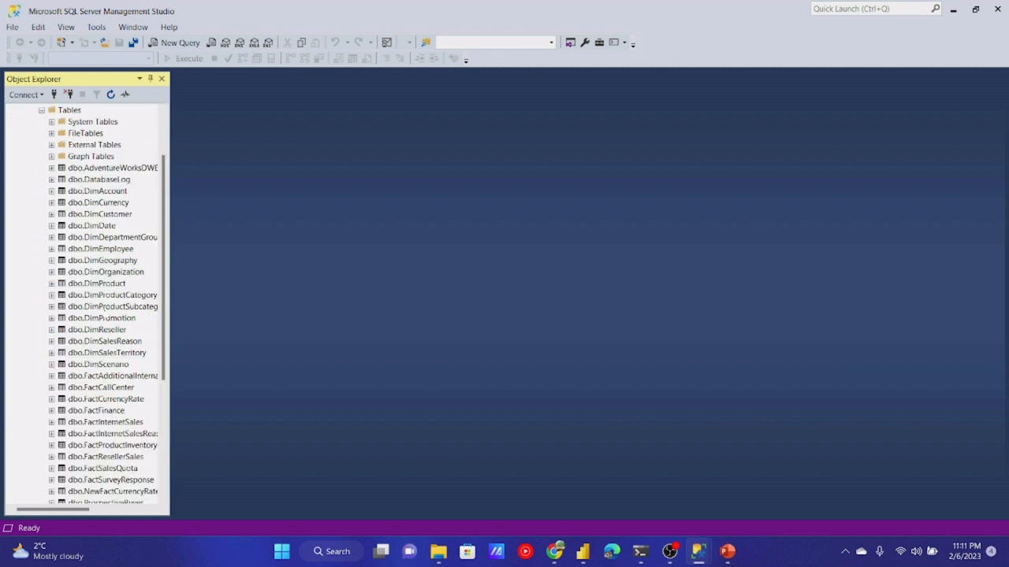
pyautogui.scroll(-6, 105, 313)
pyautogui.scroll(6, 106, 314)
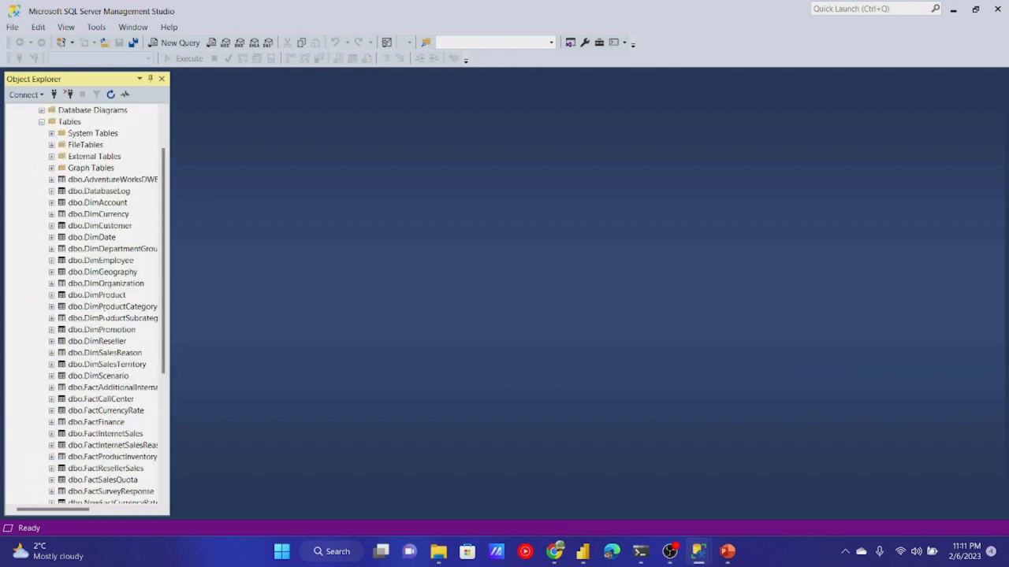
pyautogui.scroll(-2, 105, 318)
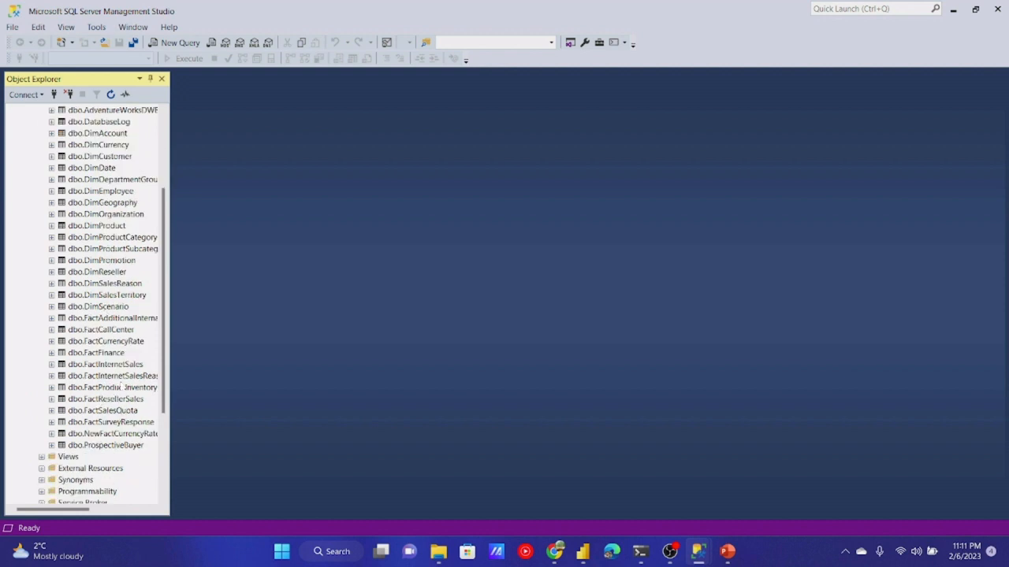
# Step: Select the top 1000 rows of dbo.FactInternetSales and review the generated query and the result columns
pyautogui.rightClick(101, 365)
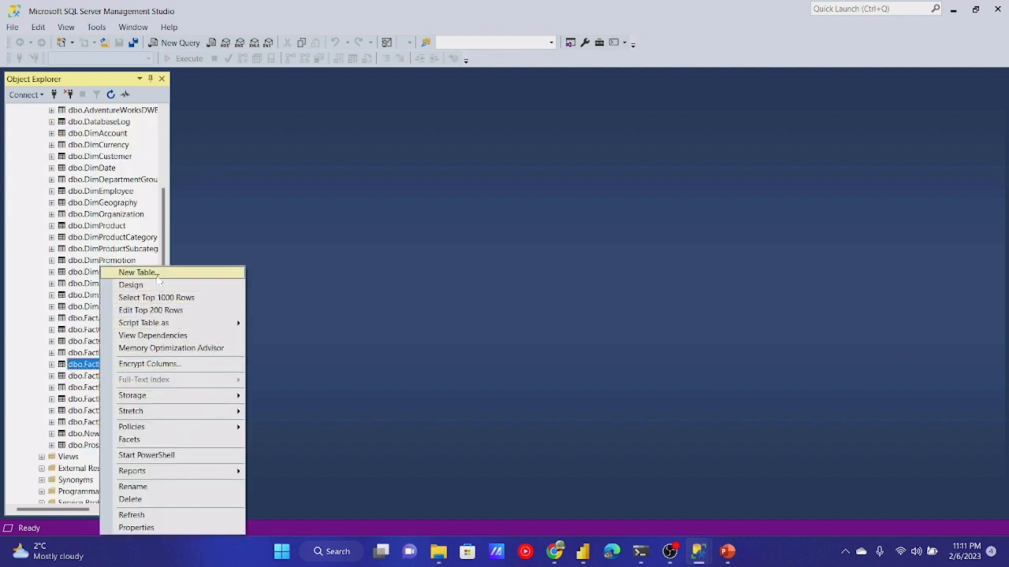
pyautogui.click(157, 297)
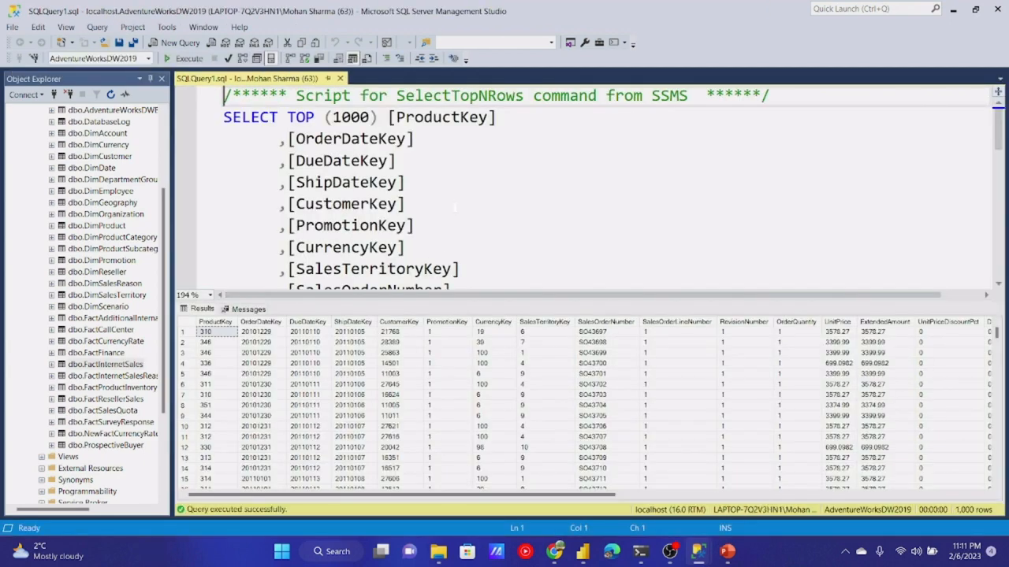
pyautogui.click(453, 205)
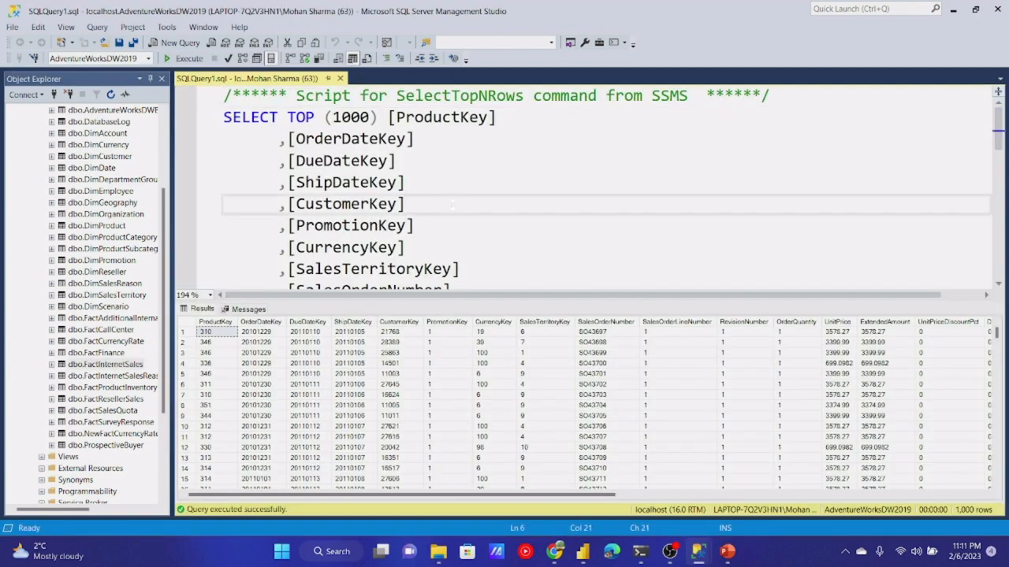
pyautogui.scroll(-8, 452, 205)
pyautogui.hscroll(1, 449, 397)
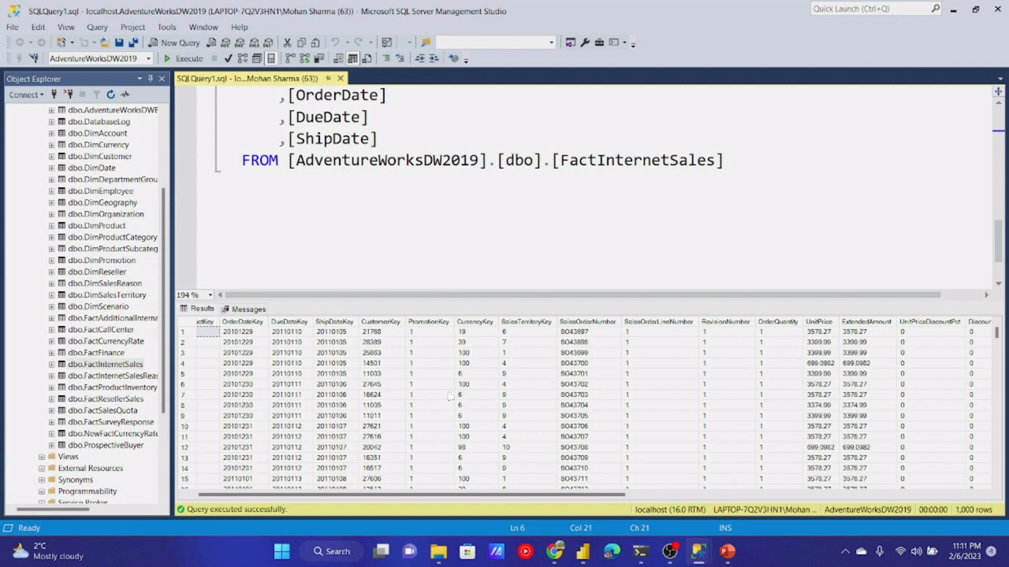
pyautogui.hscroll(1, 561, 400)
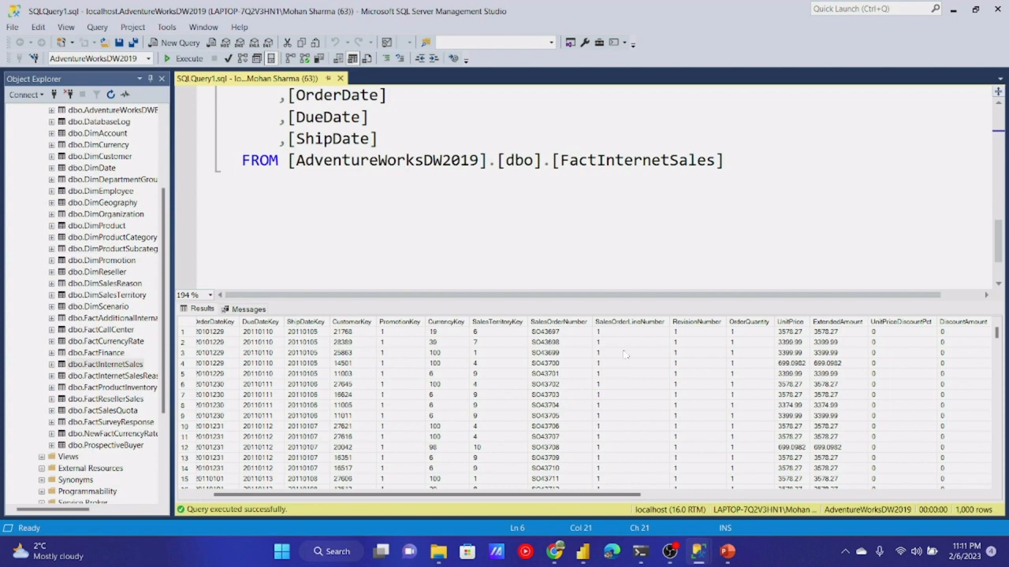
pyautogui.hscroll(1, 666, 391)
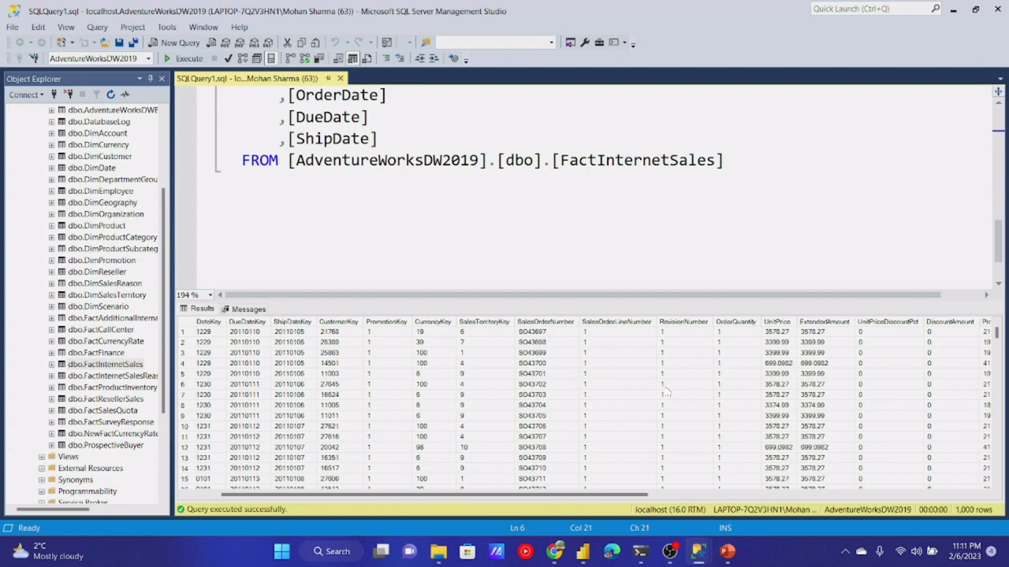
# Step: Show the AdventureWorks sales dashboard in Power BI Desktop and the Azure enterprise business intelligence architecture diagram in the browser
pyautogui.click(582, 556)
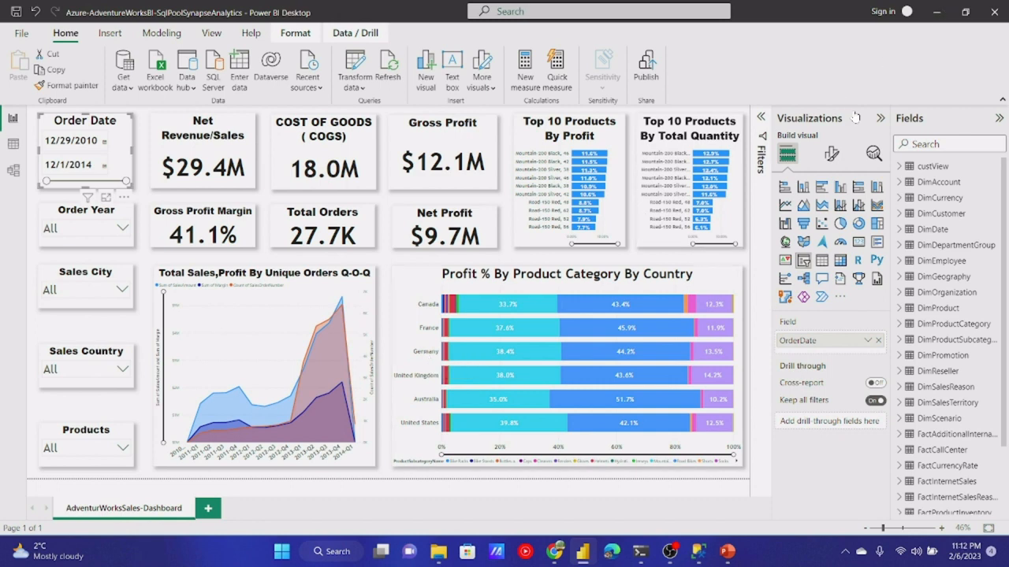
pyautogui.click(938, 19)
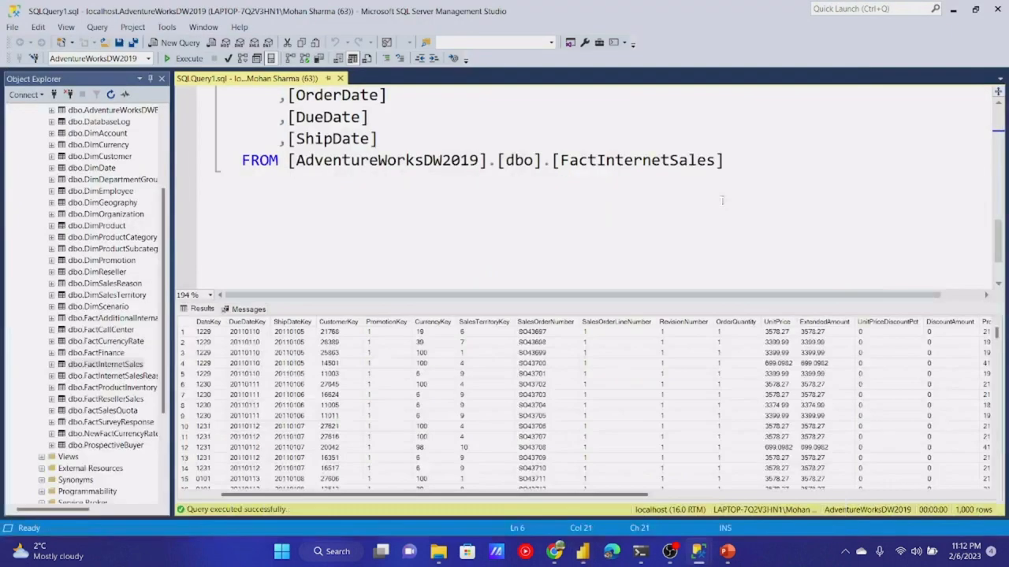
pyautogui.click(953, 11)
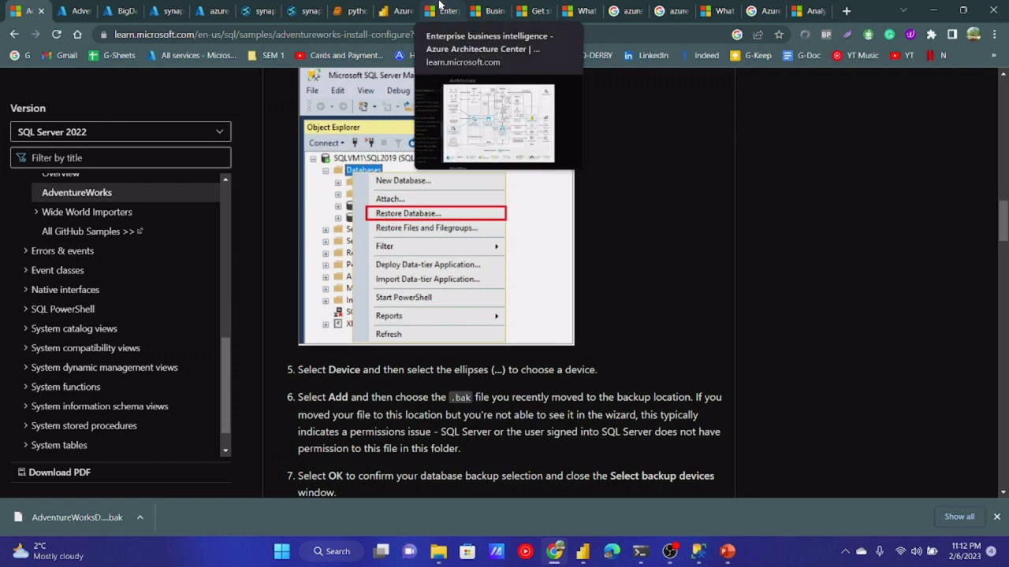
pyautogui.click(438, 6)
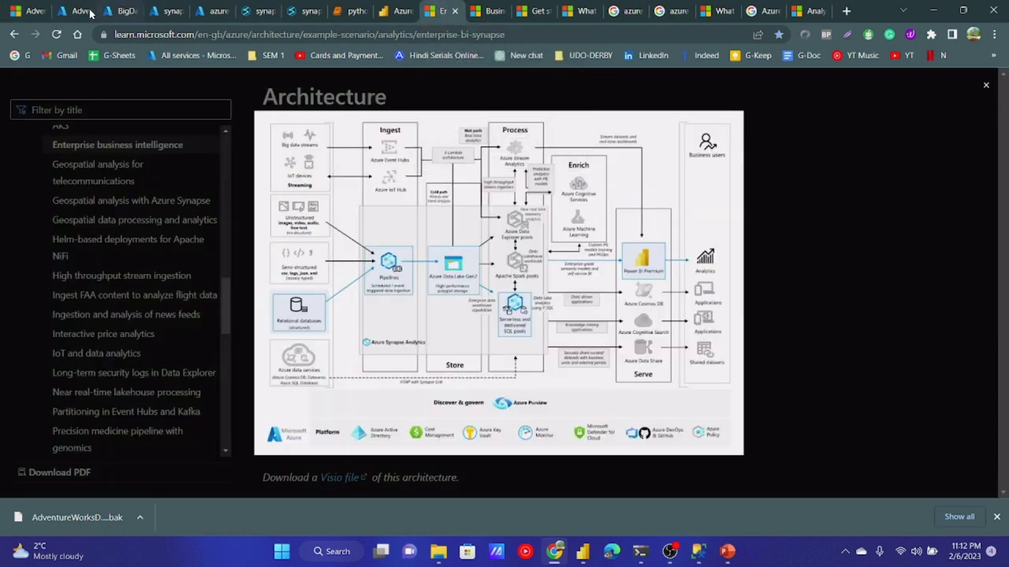
pyautogui.click(32, 10)
# Step: Return to SQL Server Management Studio, start deploying AdventureWorksDW2019 to Microsoft Azure SQL Database, and open the target server connection at the server name
pyautogui.moveTo(698, 552)
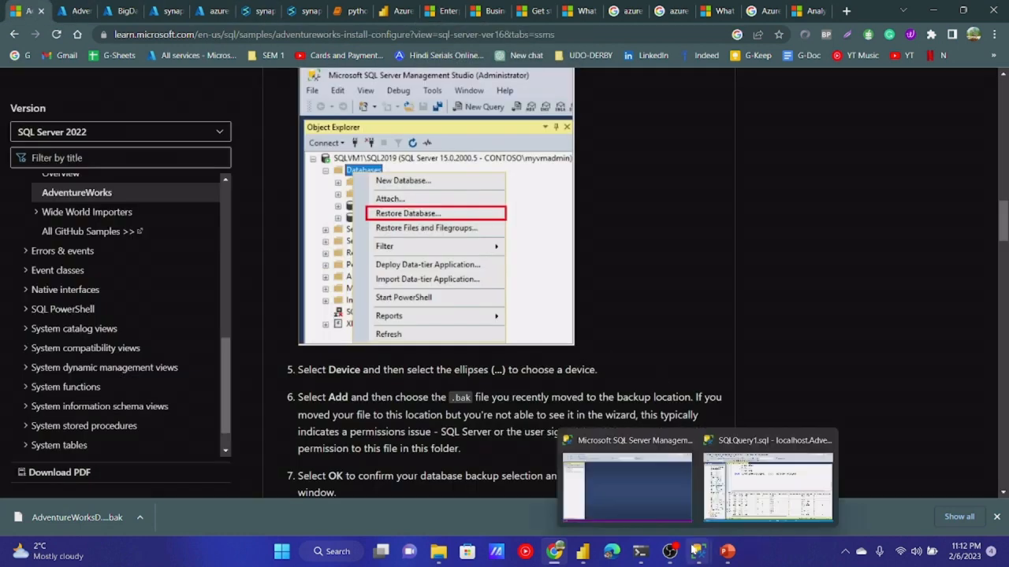
pyautogui.click(769, 481)
pyautogui.scroll(4, 112, 253)
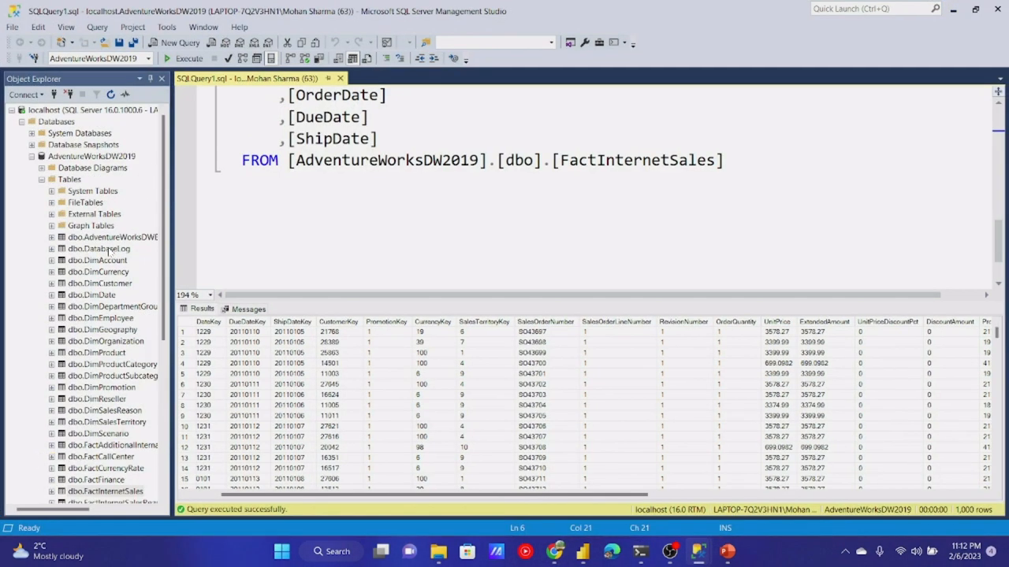
pyautogui.click(31, 156)
pyautogui.rightClick(98, 156)
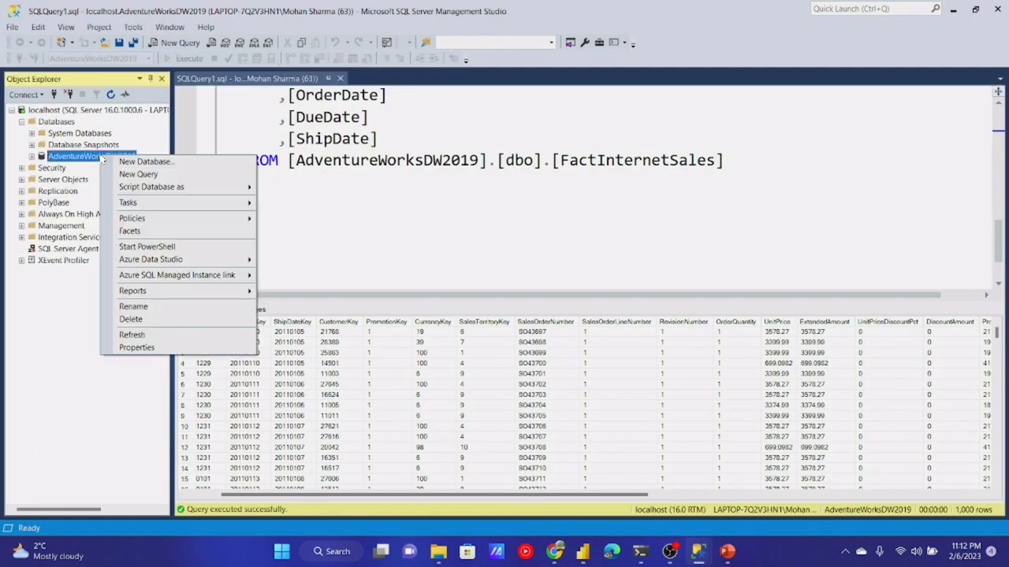
pyautogui.moveTo(171, 206)
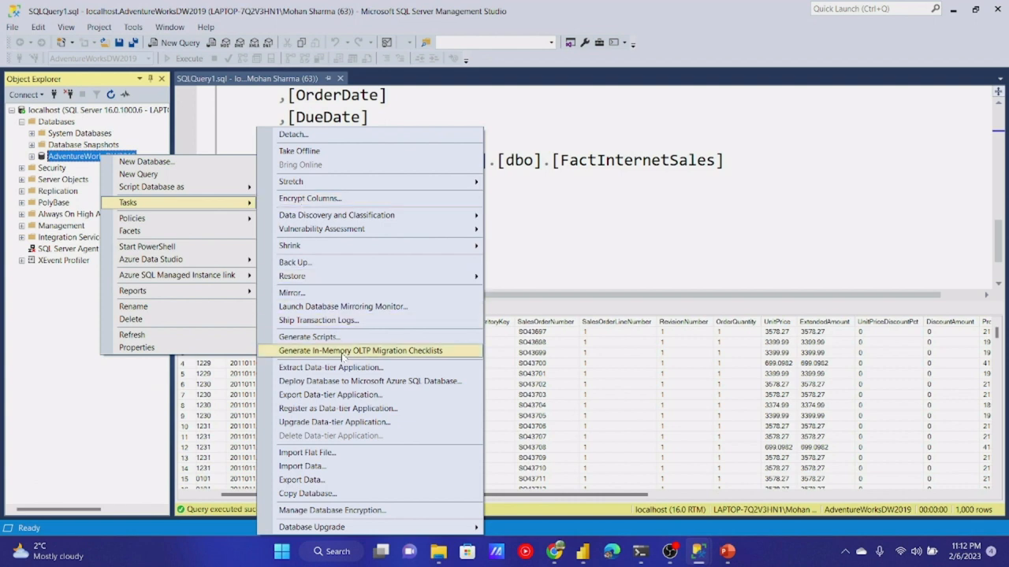
pyautogui.click(344, 381)
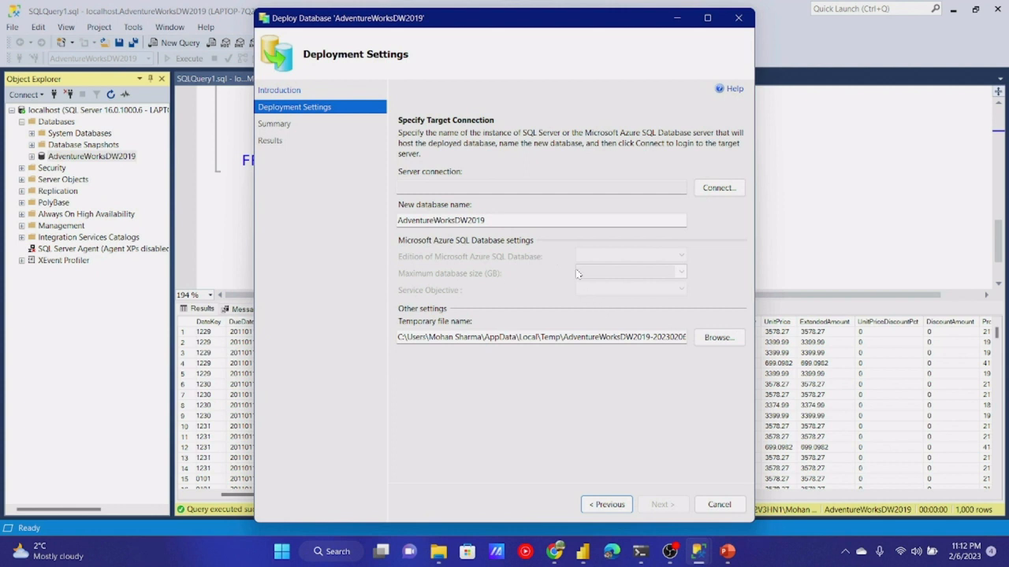
pyautogui.click(715, 189)
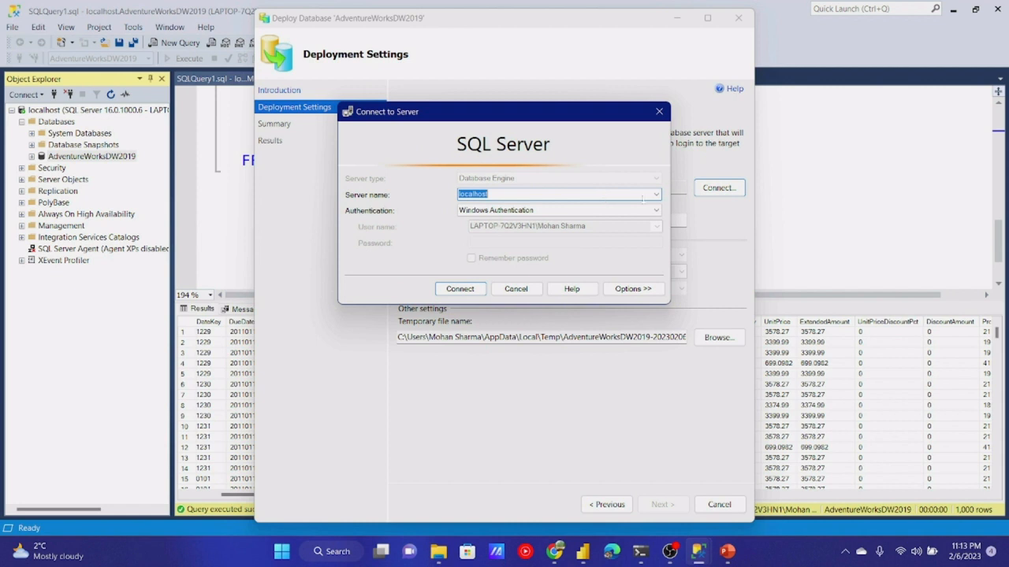
pyautogui.click(642, 198)
# Step: Switch to the Azure portal in the browser and look through the resources of the BigData resource group
pyautogui.moveTo(555, 551)
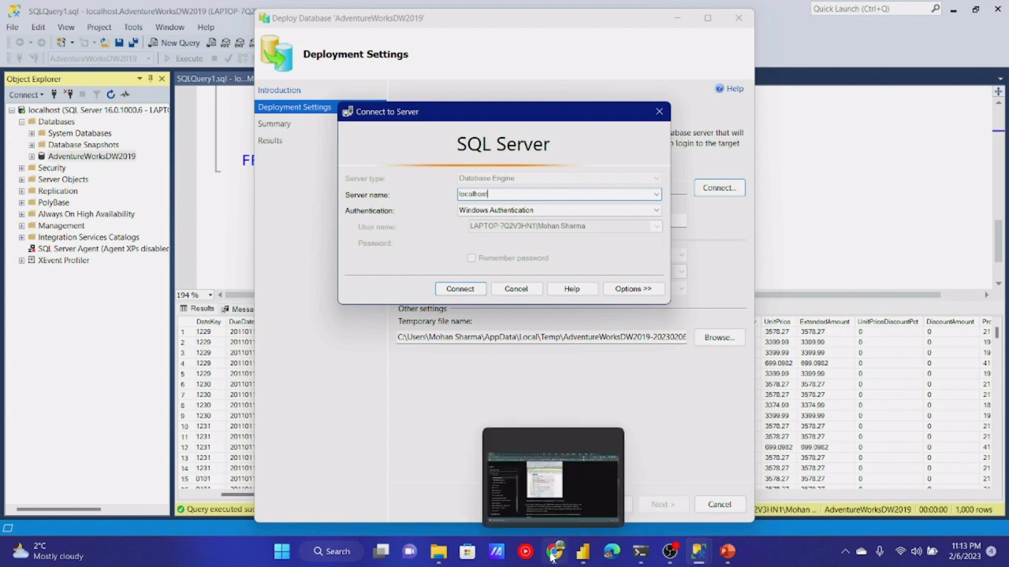
pyautogui.click(528, 490)
pyautogui.click(76, 11)
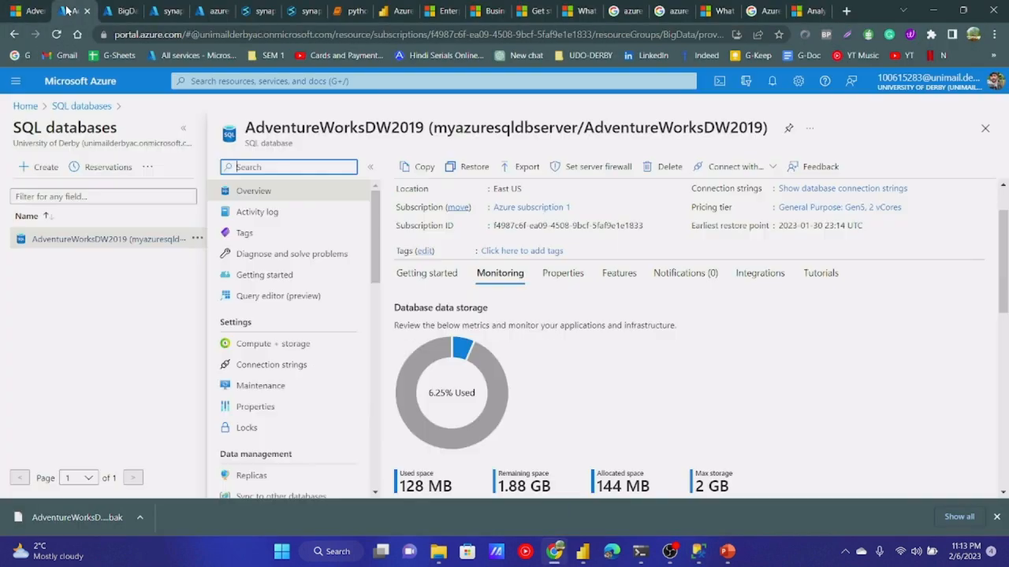
pyautogui.click(33, 108)
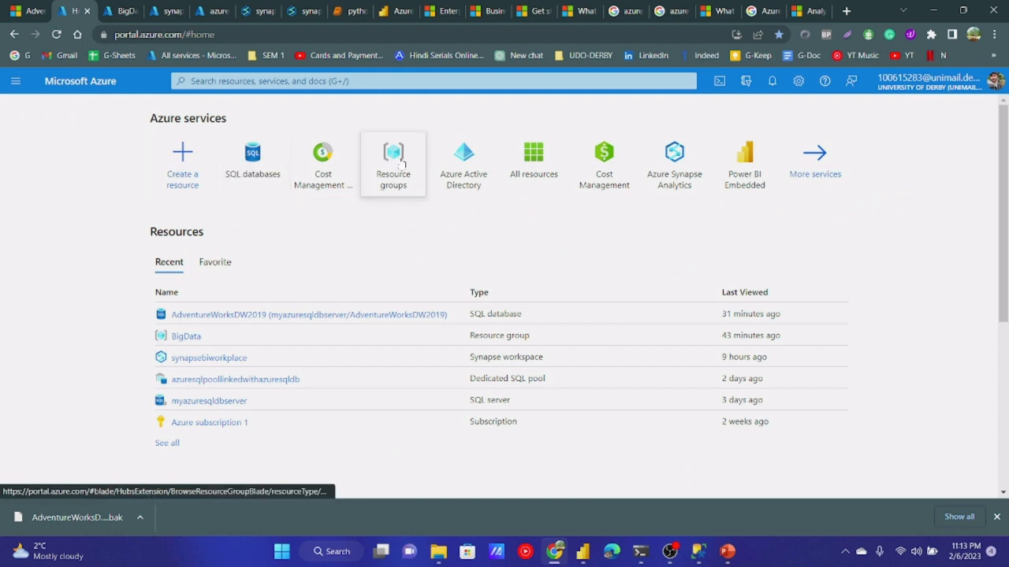
pyautogui.moveTo(402, 167)
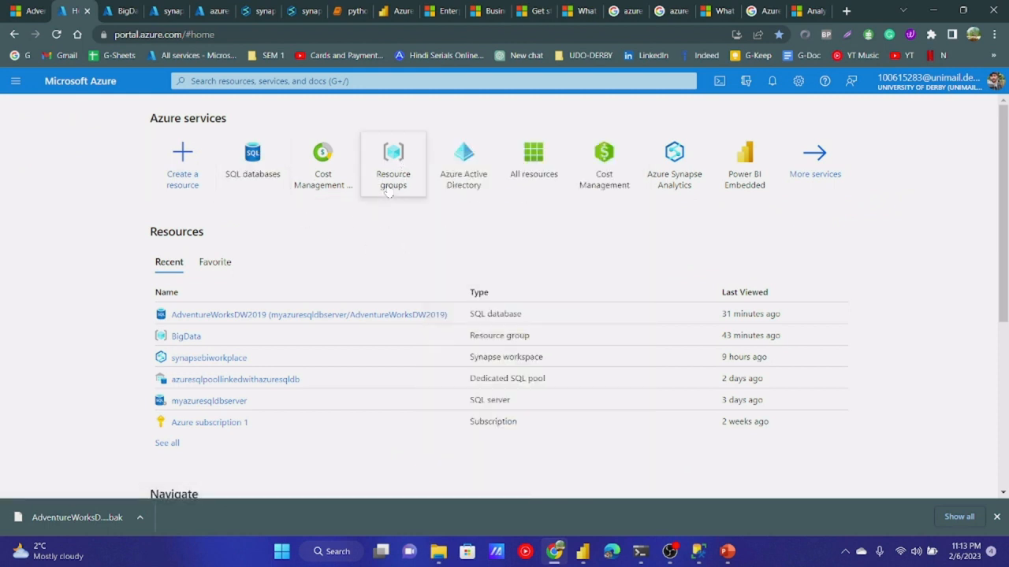
pyautogui.click(388, 193)
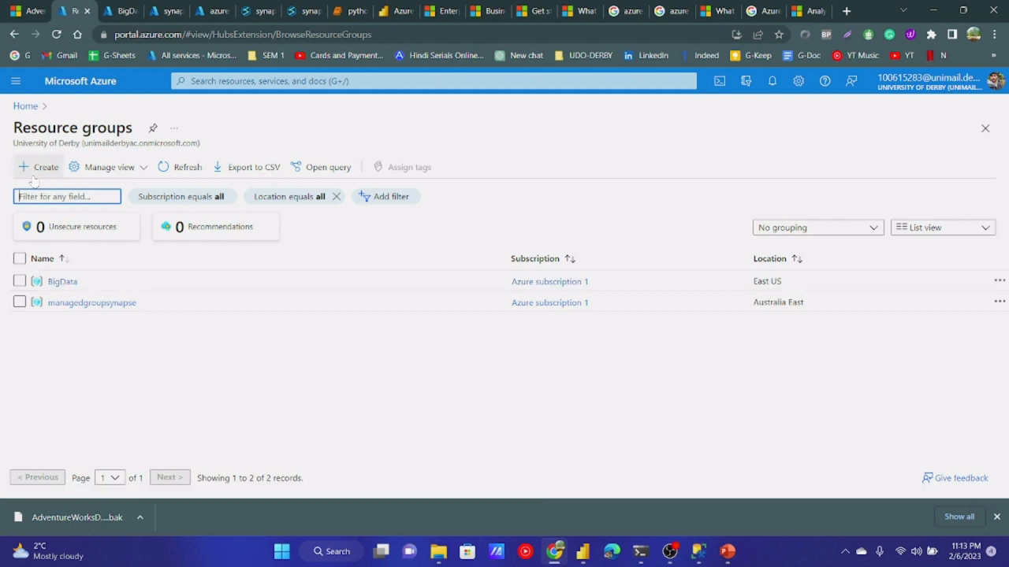
pyautogui.click(62, 281)
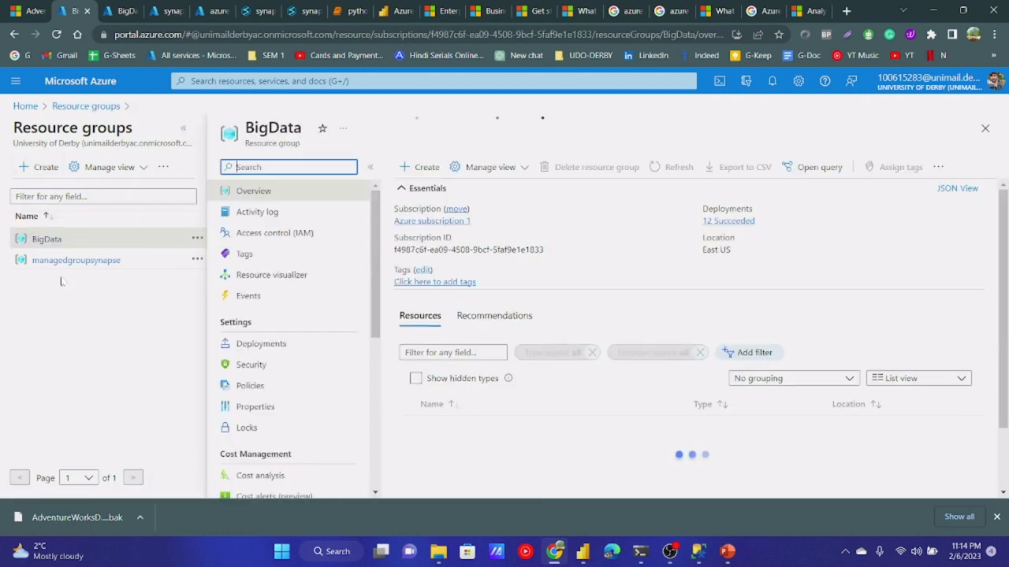
pyautogui.scroll(-1, 542, 297)
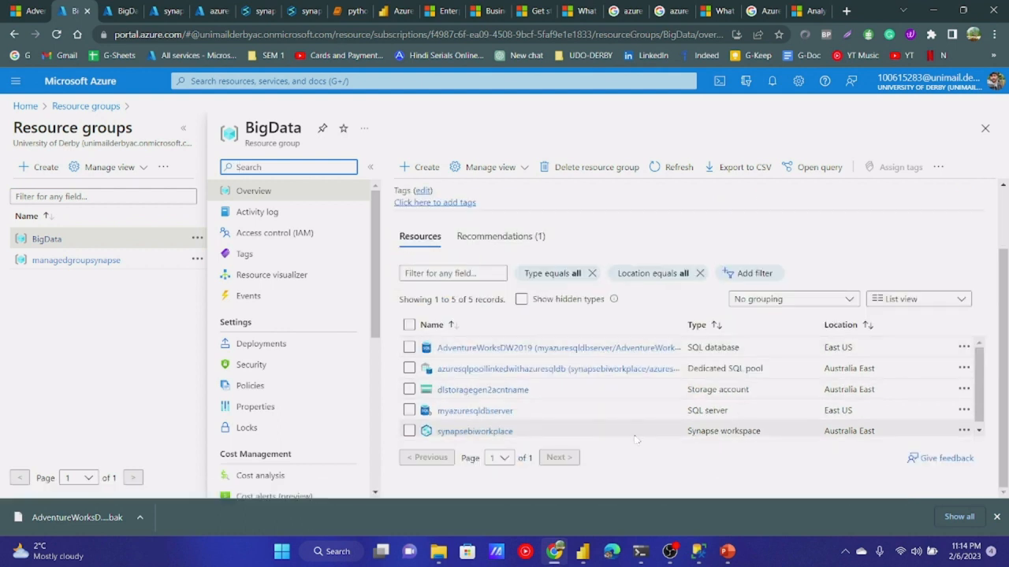
# Step: Open the AdventureWorksDW2019 SQL database in a separate browser tab and view its overview
pyautogui.rightClick(497, 354)
pyautogui.click(522, 362)
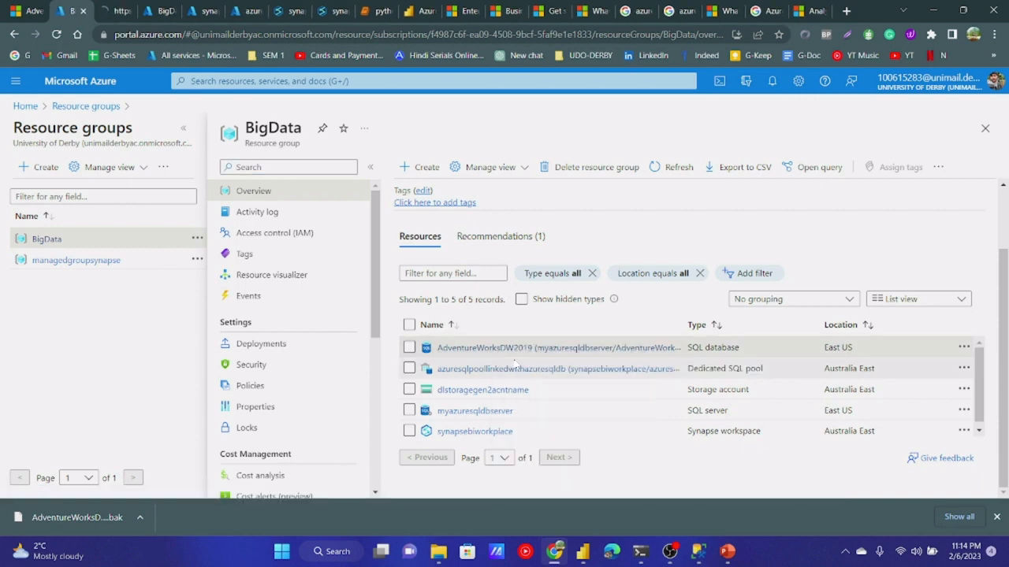
pyautogui.click(113, 7)
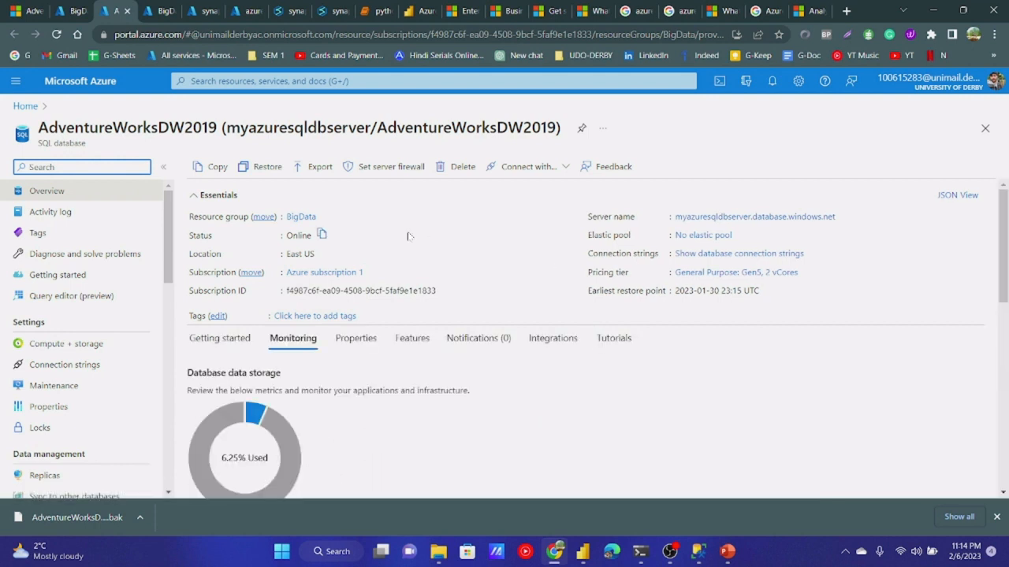
# Step: Go back to the Azure portal home, search for "azure sql data" and open the SQL databases service
pyautogui.click(70, 10)
pyautogui.click(25, 105)
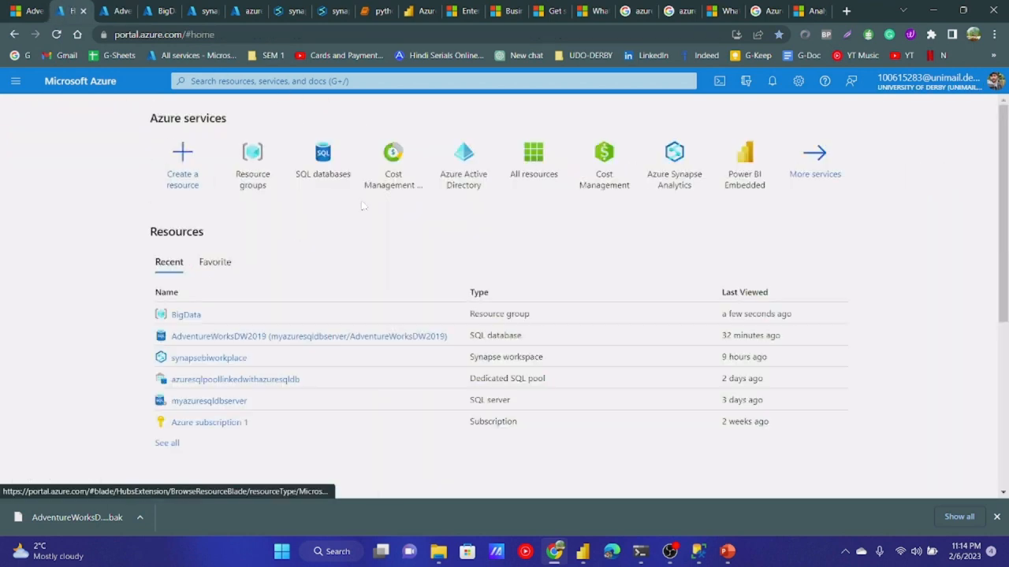
pyautogui.click(283, 81)
pyautogui.write('azure ')
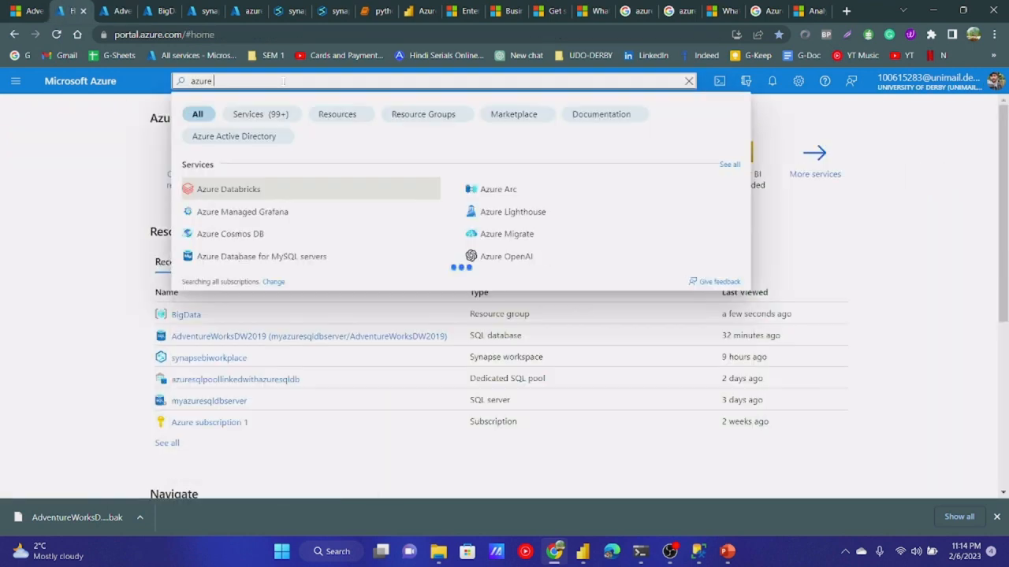
pyautogui.write('sql data')
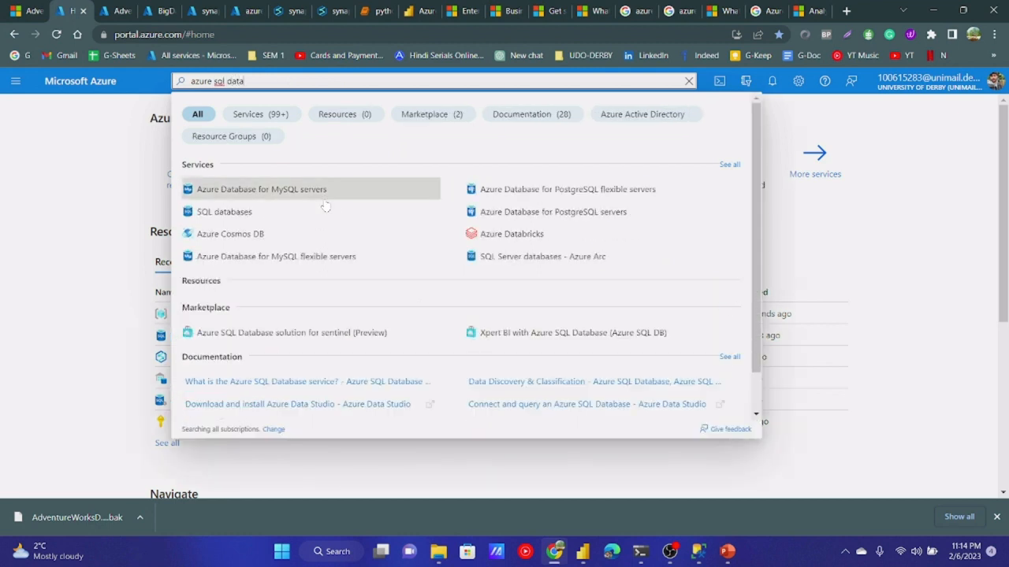
pyautogui.click(217, 221)
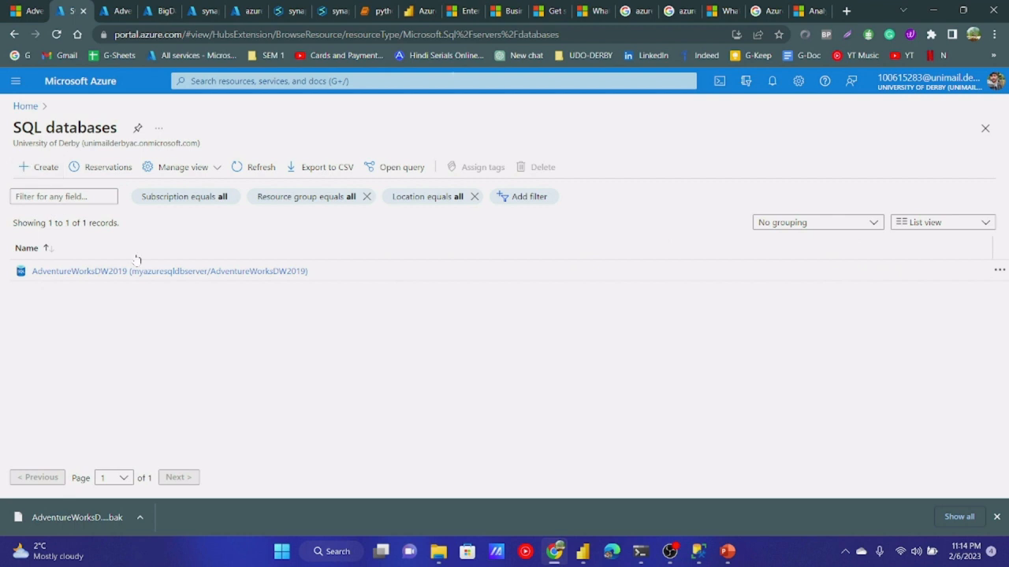
# Step: Walk through the new SQL database form, choose the Development workload environment, and discard the form to return to the SQL databases list
pyautogui.click(46, 167)
pyautogui.scroll(-1, 146, 273)
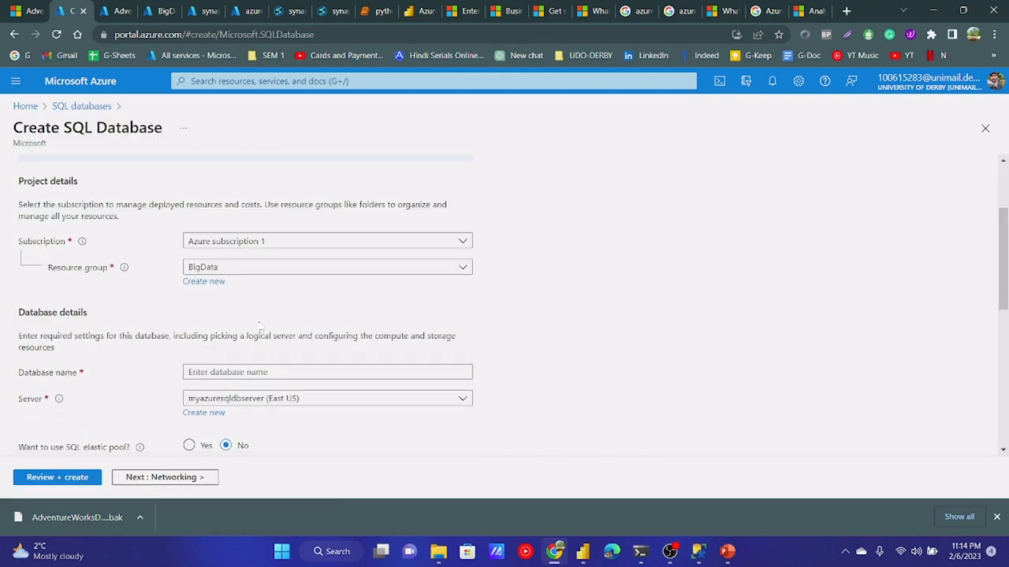
pyautogui.click(247, 265)
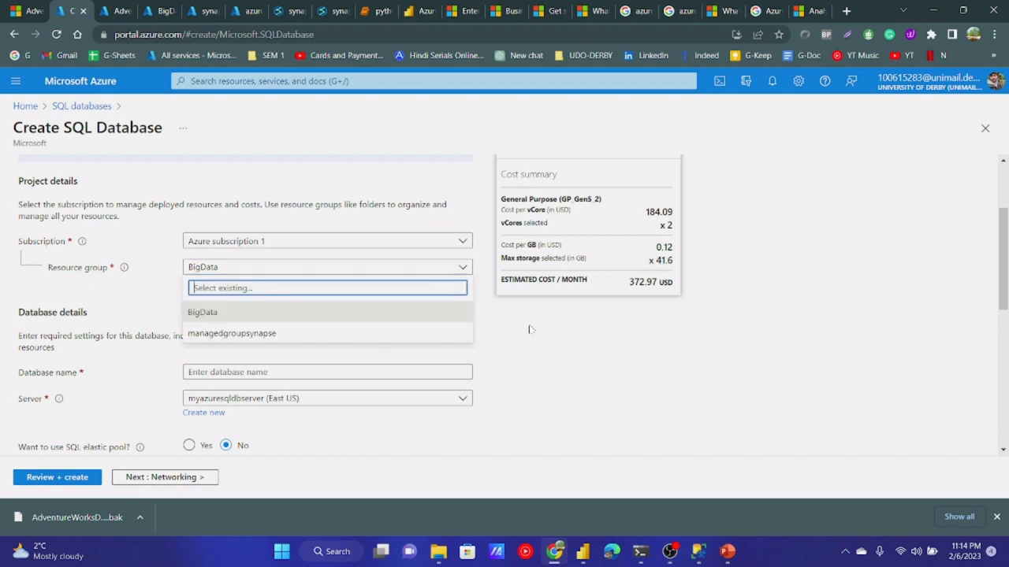
pyautogui.click(282, 371)
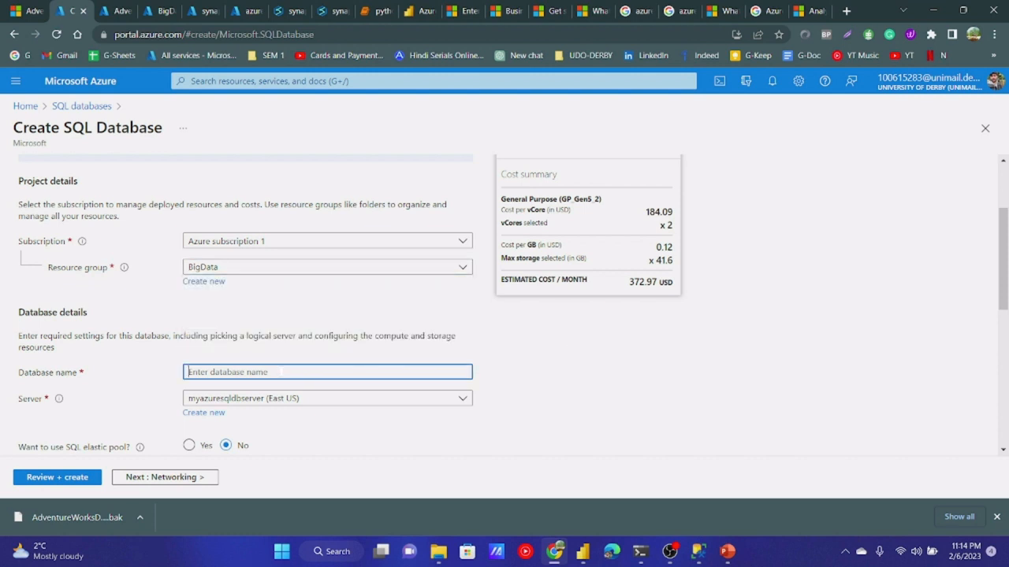
pyautogui.scroll(-2, 234, 338)
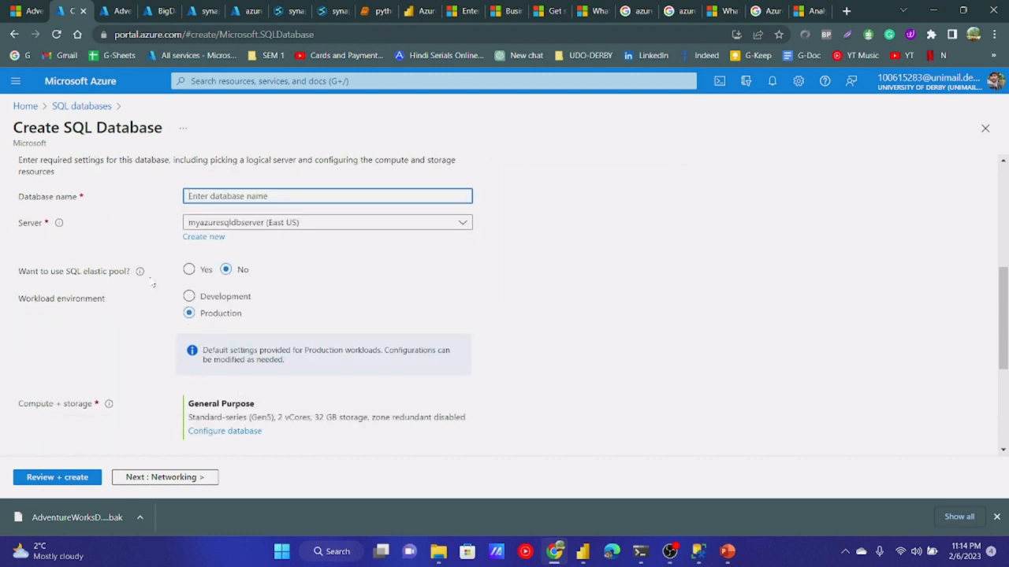
pyautogui.moveTo(139, 282)
pyautogui.click(189, 296)
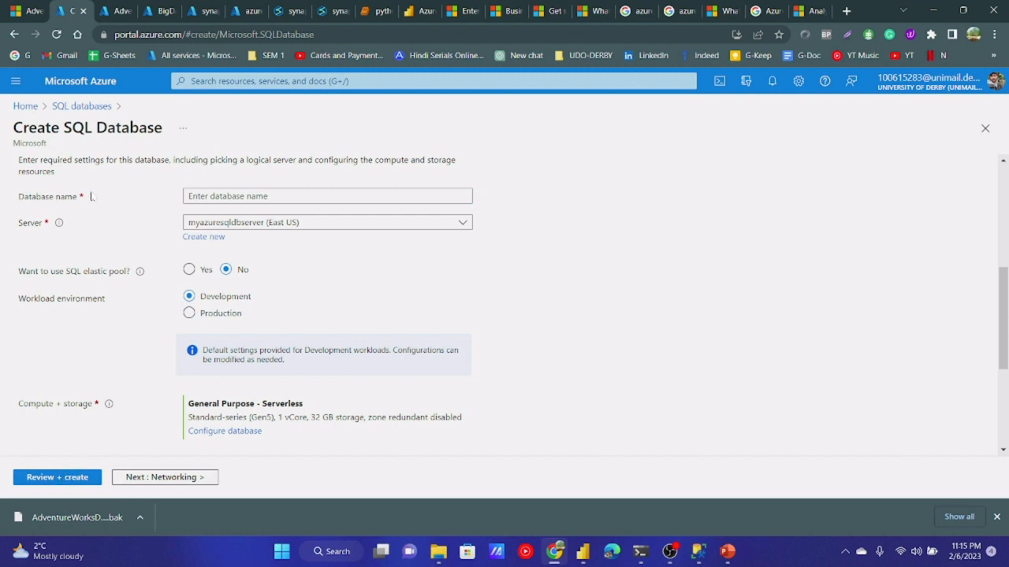
pyautogui.click(81, 106)
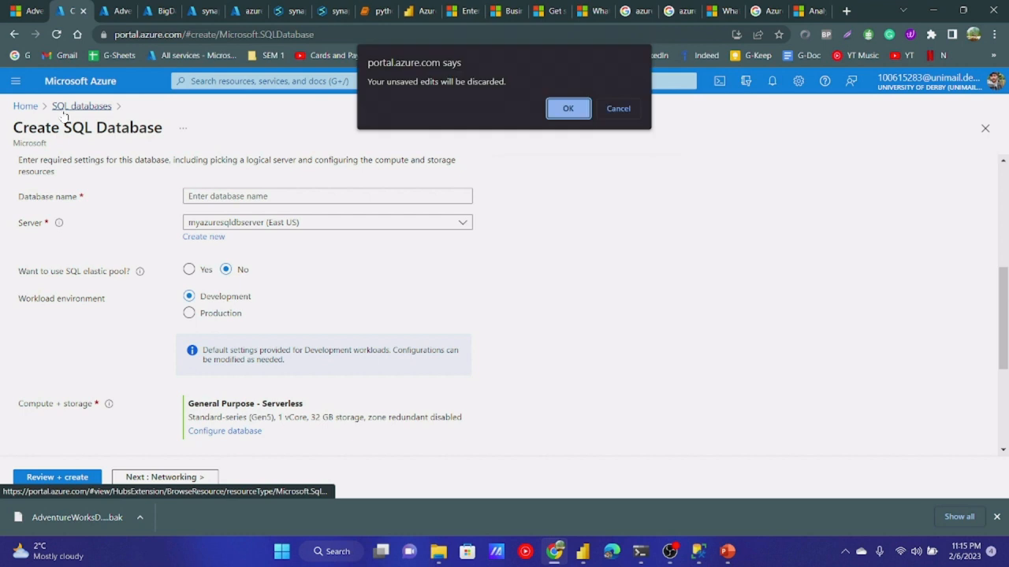
pyautogui.click(568, 109)
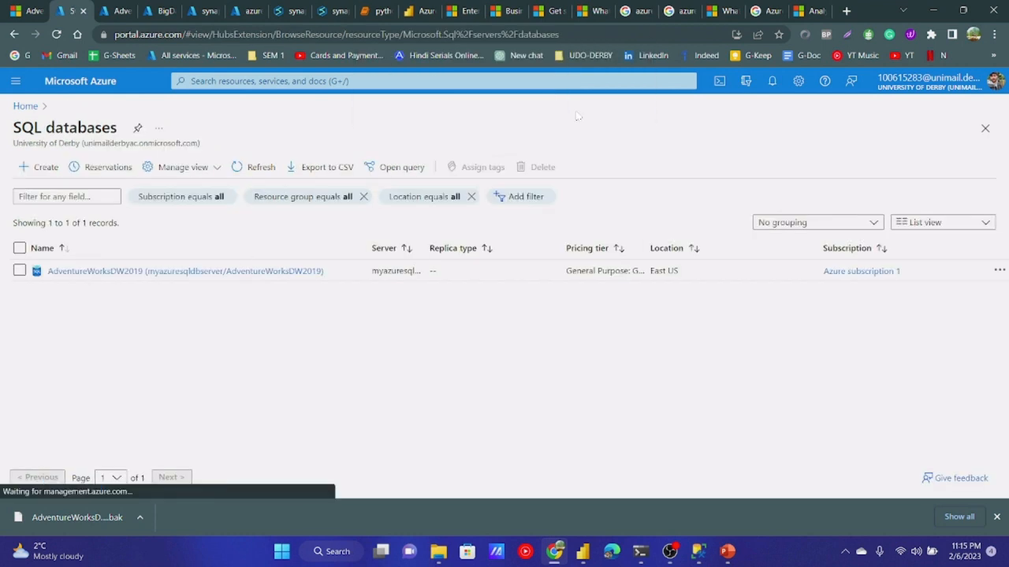
# Step: Open the existing AdventureWorksDW2019 database on myazuresqldbserver and highlight its name in the overview heading
pyautogui.click(156, 271)
pyautogui.moveTo(245, 128); pyautogui.dragTo(429, 130)
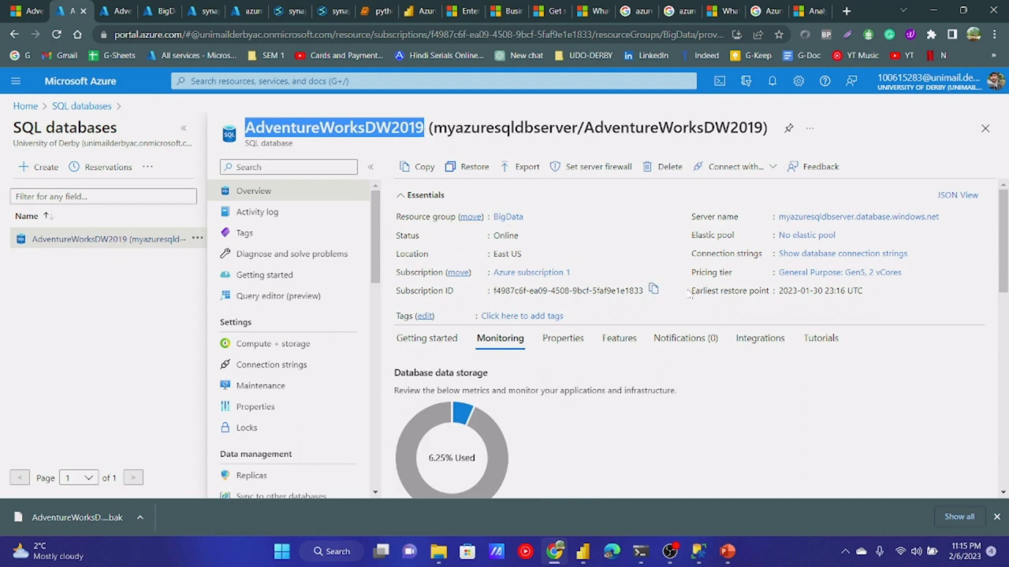
# Step: Switch to SQL Server Management Studio, show the task options of the local AdventureWorksDW2019 database, and bring up its Deploy Database wizard
pyautogui.moveTo(698, 551)
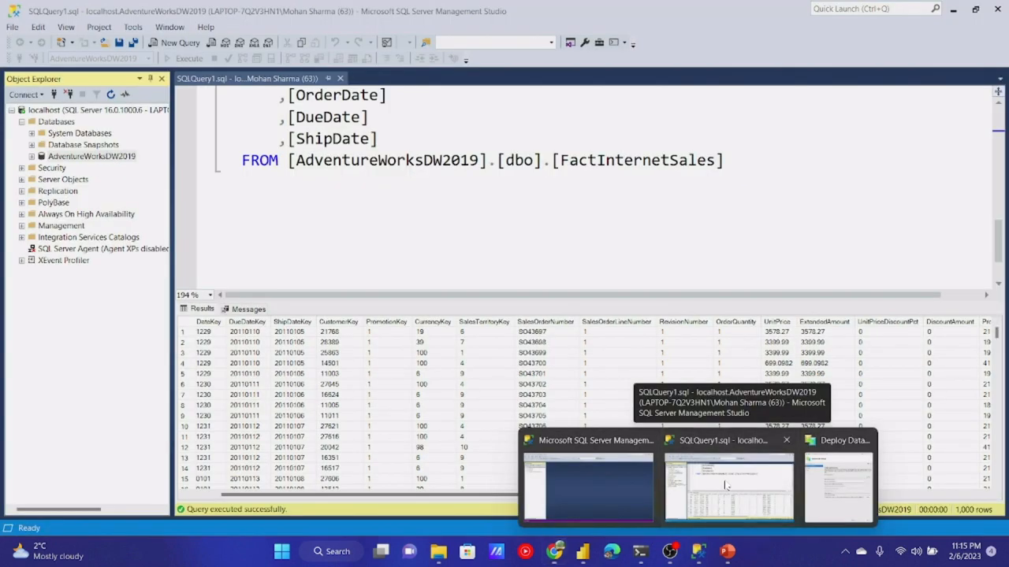
pyautogui.click(725, 485)
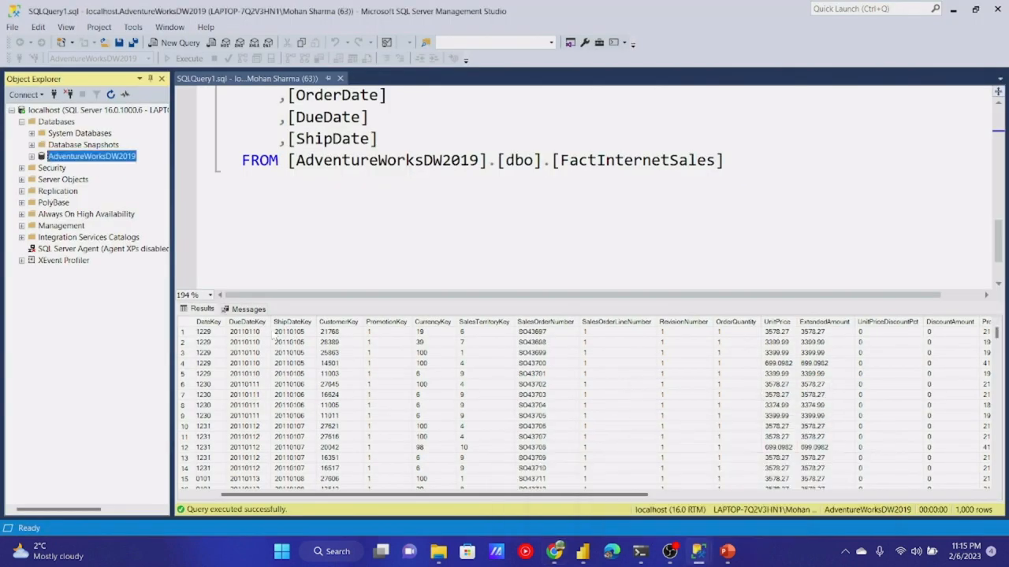
pyautogui.rightClick(93, 160)
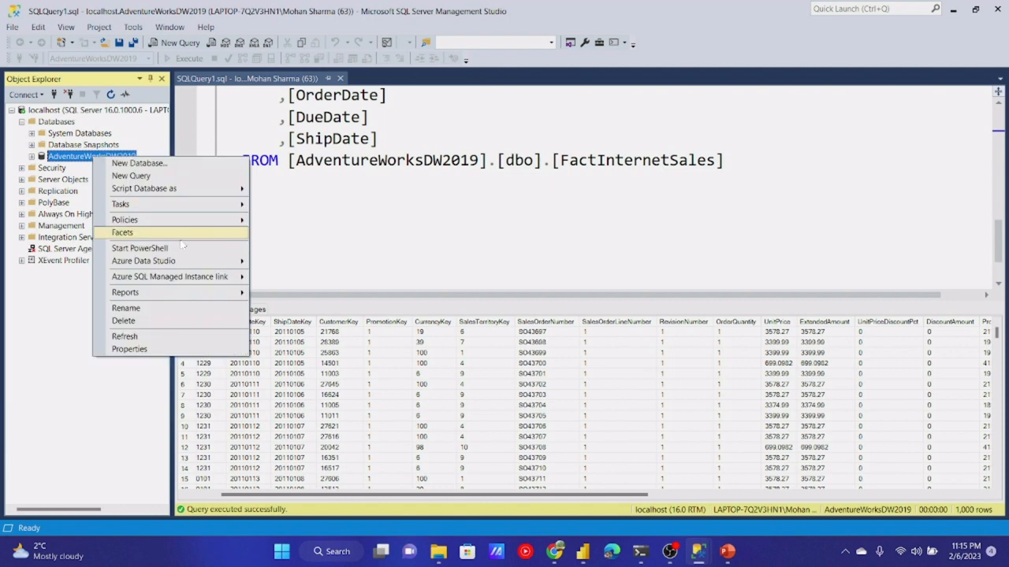
pyautogui.moveTo(155, 208)
pyautogui.moveTo(699, 551)
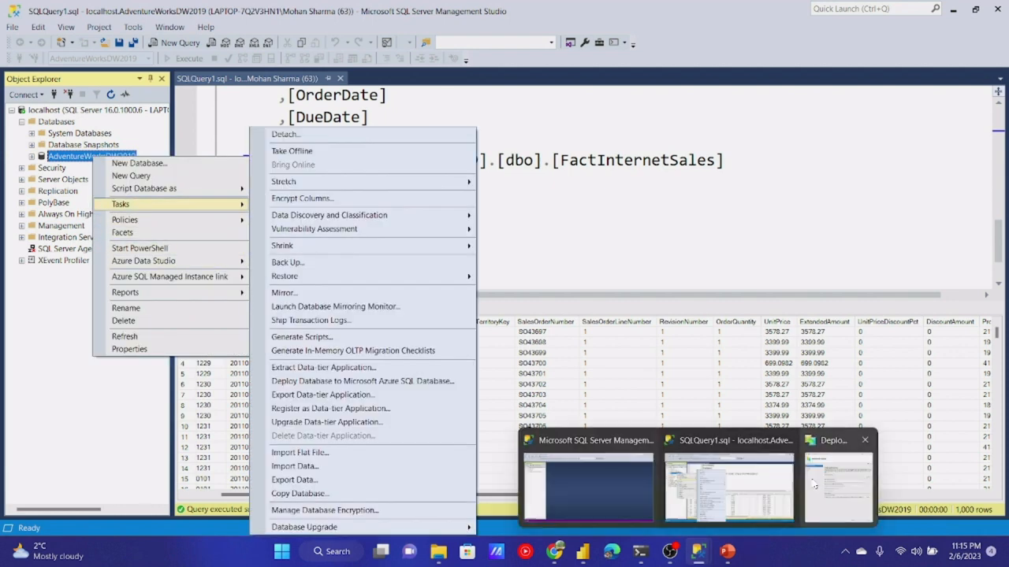
pyautogui.click(838, 482)
# Step: Choose myazuresqldbserver.database.windows.net as the server for the deployment's target connection
pyautogui.click(654, 194)
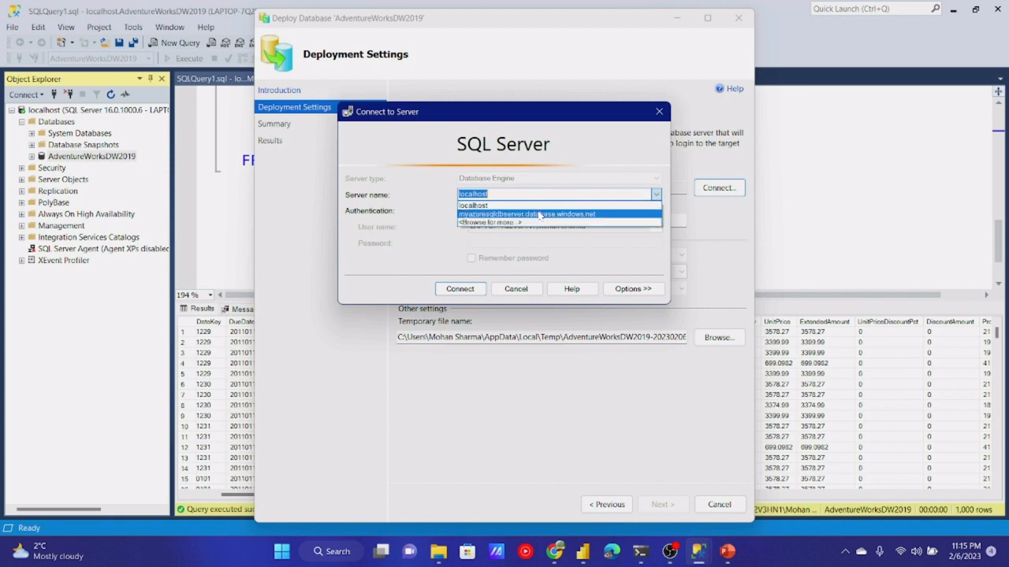
pyautogui.click(539, 215)
pyautogui.click(557, 194)
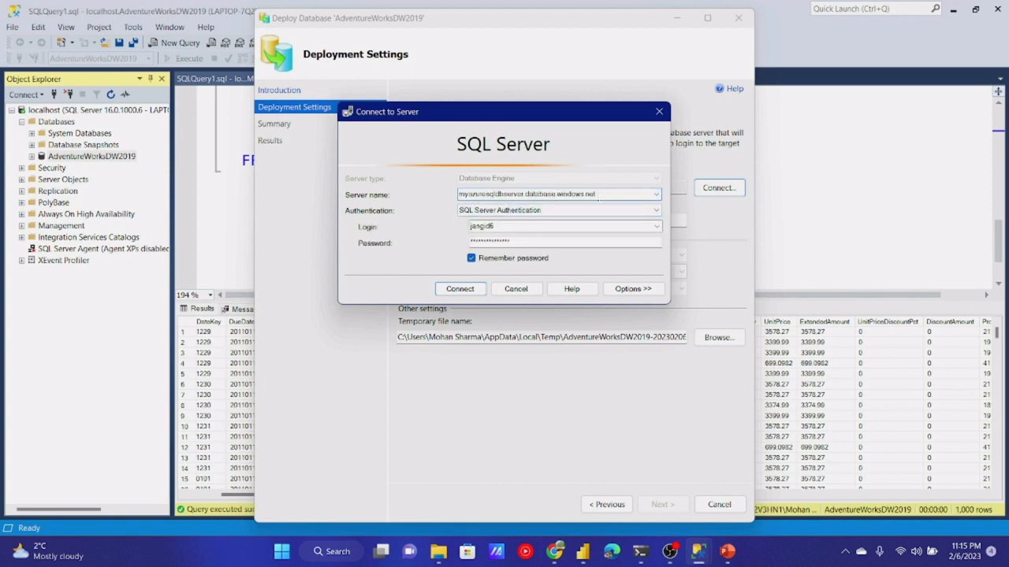
# Step: Copy the server name from the database overview in the Azure portal and paste it into the deployment's server connection dialog
pyautogui.hotkey('alt', 'Tab')
pyautogui.hotkey('alt', 'Tab')
pyautogui.hotkey('alt', 'Tab')
pyautogui.hotkey('alt', 'Tab')
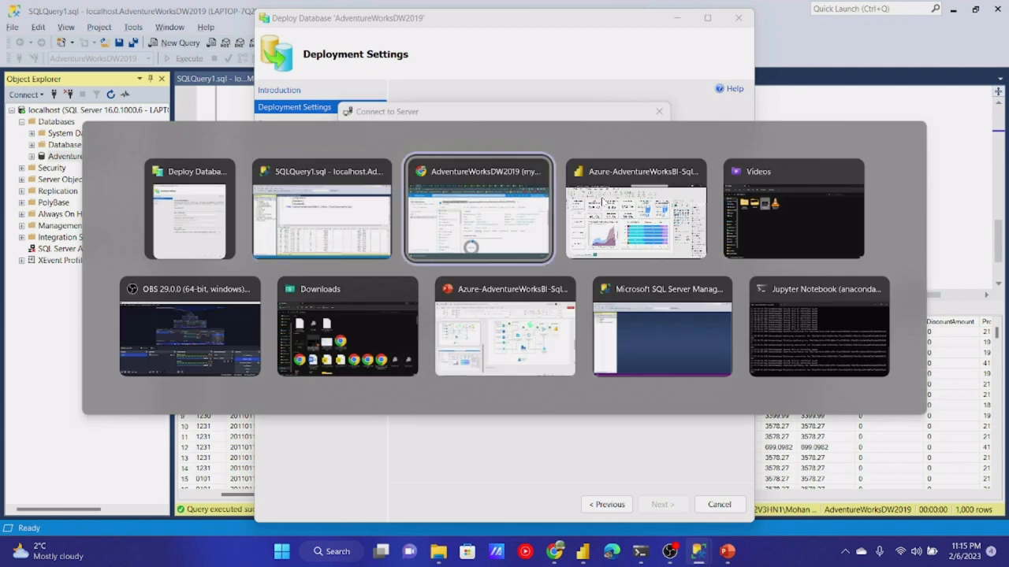
pyautogui.moveTo(692, 217); pyautogui.dragTo(738, 217)
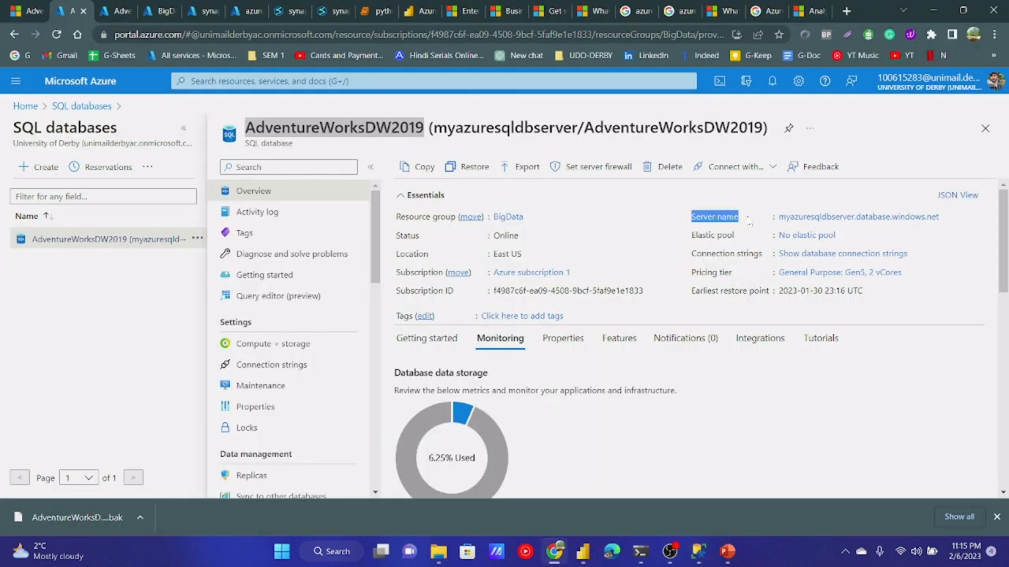
pyautogui.click(948, 215)
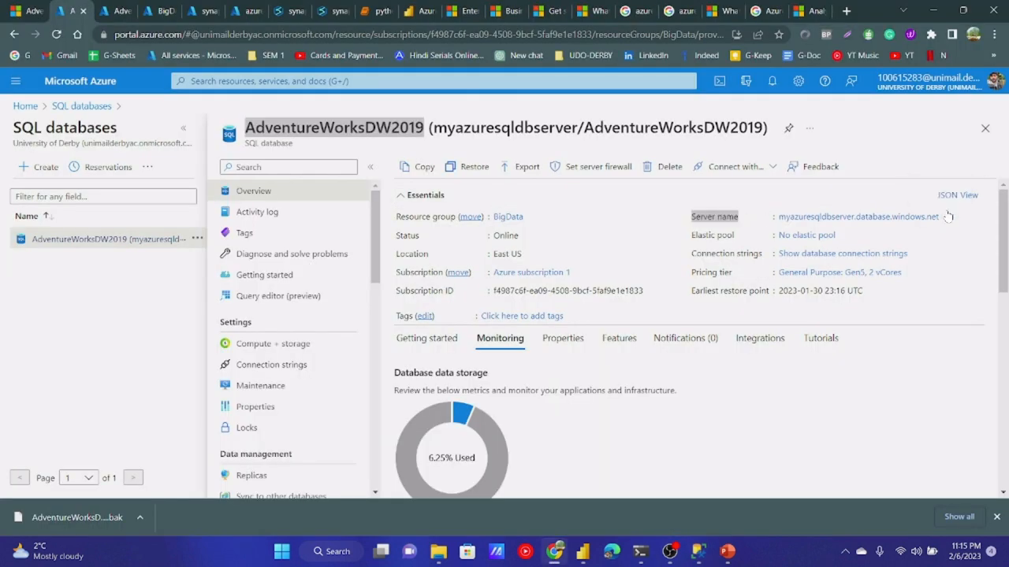
pyautogui.hotkey('alt', 'Tab')
pyautogui.hotkey('ctrl', 'v')
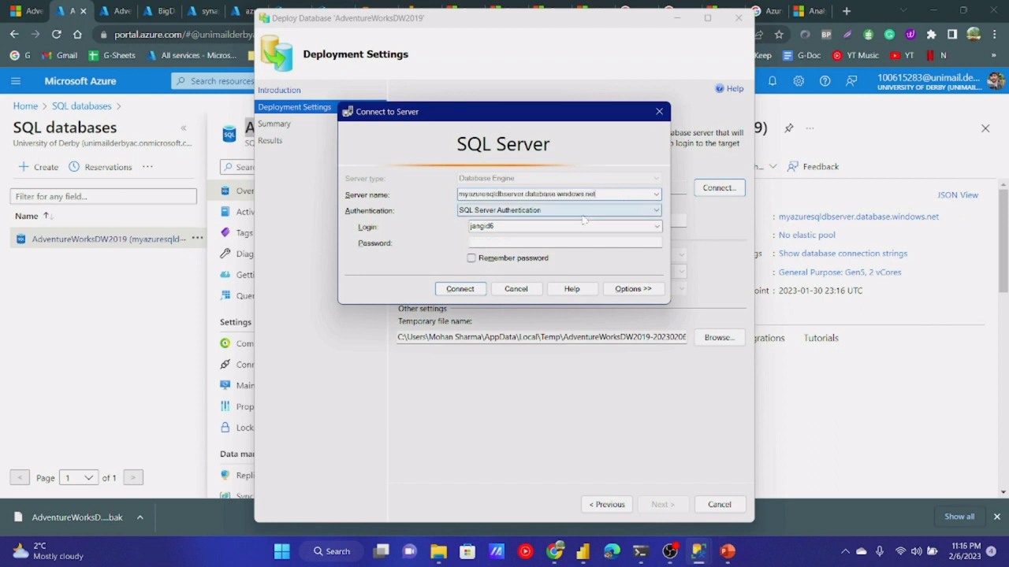
# Step: Connect to myazuresqldbserver by entering the SQL login password, and cancel the Deploy Database wizard without deploying
pyautogui.click(519, 245)
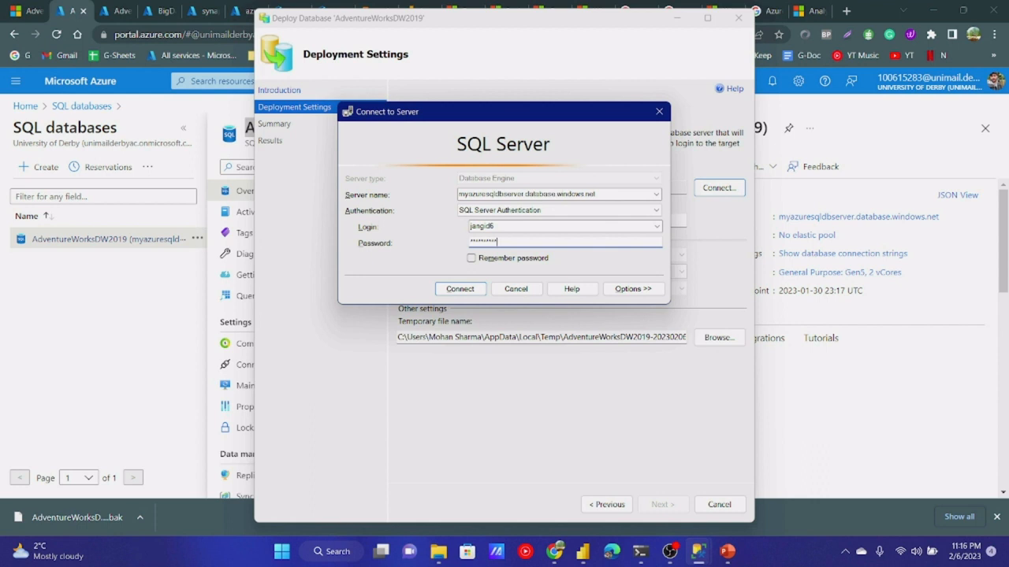
pyautogui.press('BackSpace')
pyautogui.press('BackSpace')
pyautogui.press('BackSpace')
pyautogui.press('BackSpace')
pyautogui.press('BackSpace')
pyautogui.press('BackSpace')
pyautogui.press('BackSpace')
pyautogui.click(460, 290)
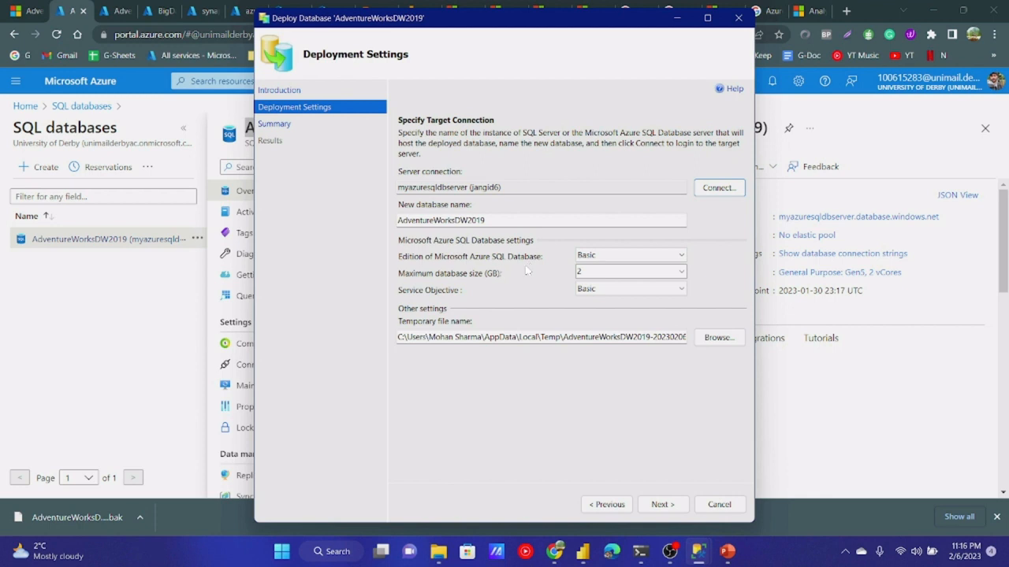
pyautogui.click(738, 19)
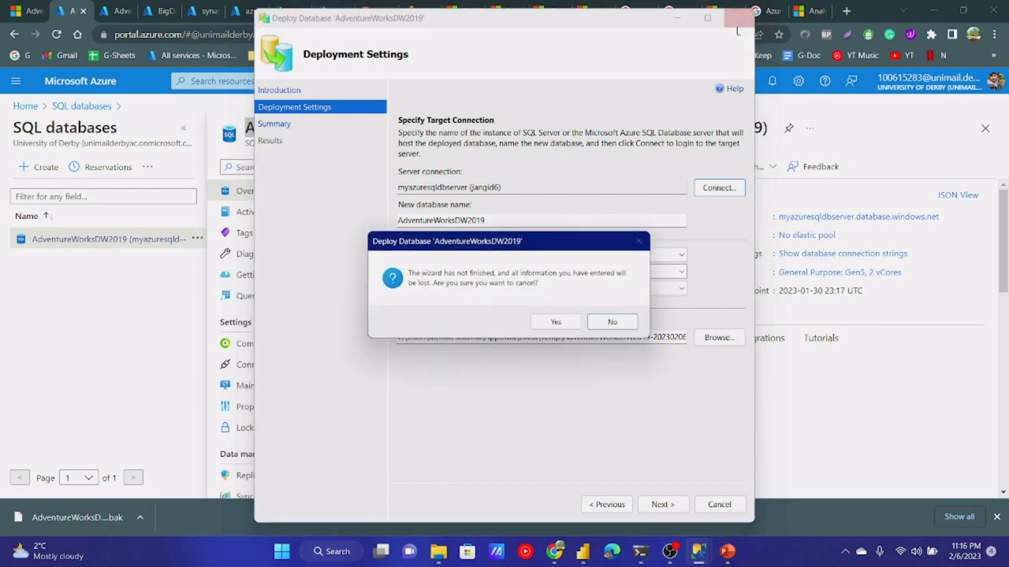
pyautogui.click(558, 325)
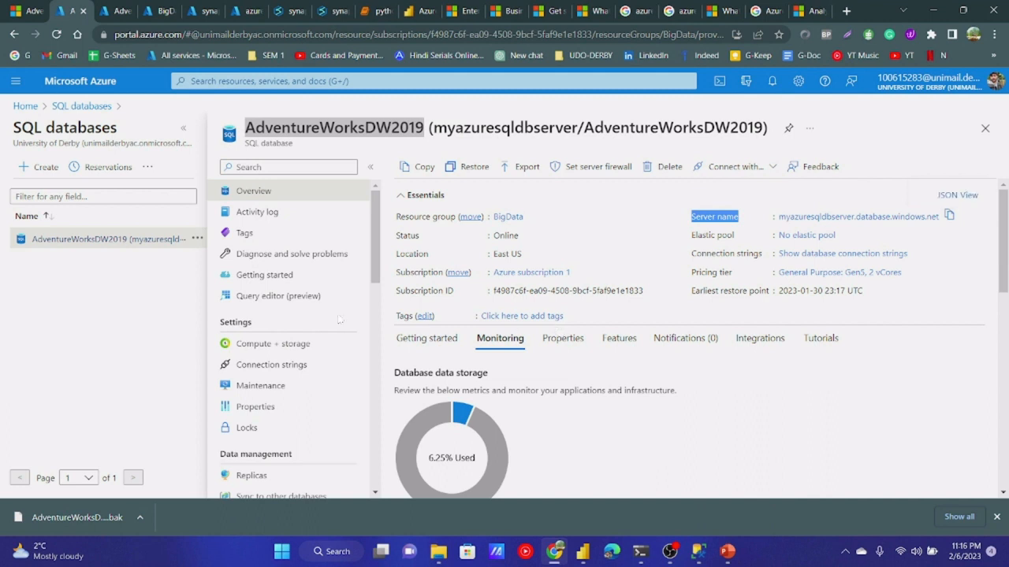
# Step: Open the query editor for AdventureWorksDW2019 in the Azure portal and sign in with the SQL server login password
pyautogui.scroll(-3, 302, 371)
pyautogui.scroll(3, 302, 371)
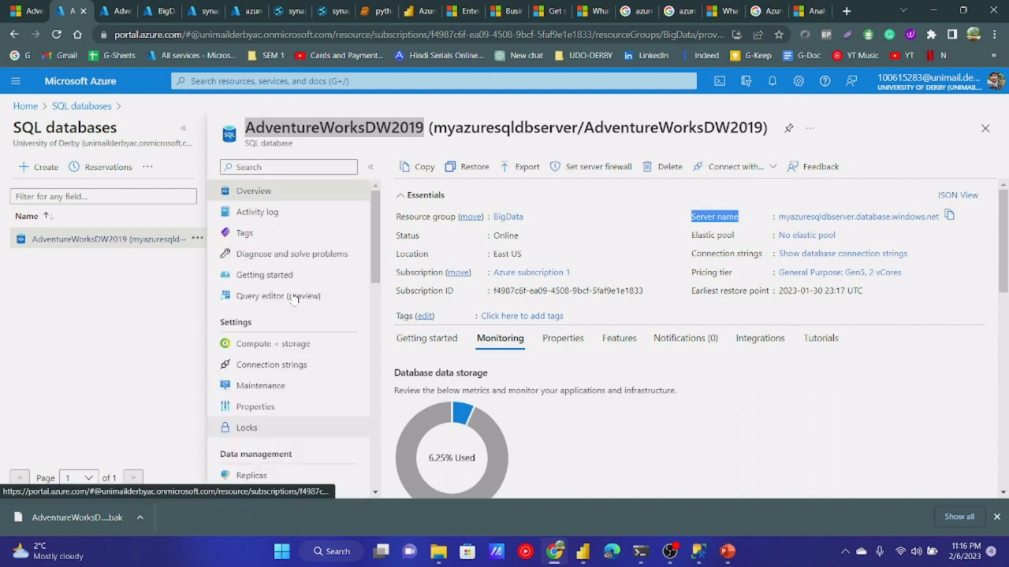
pyautogui.click(267, 295)
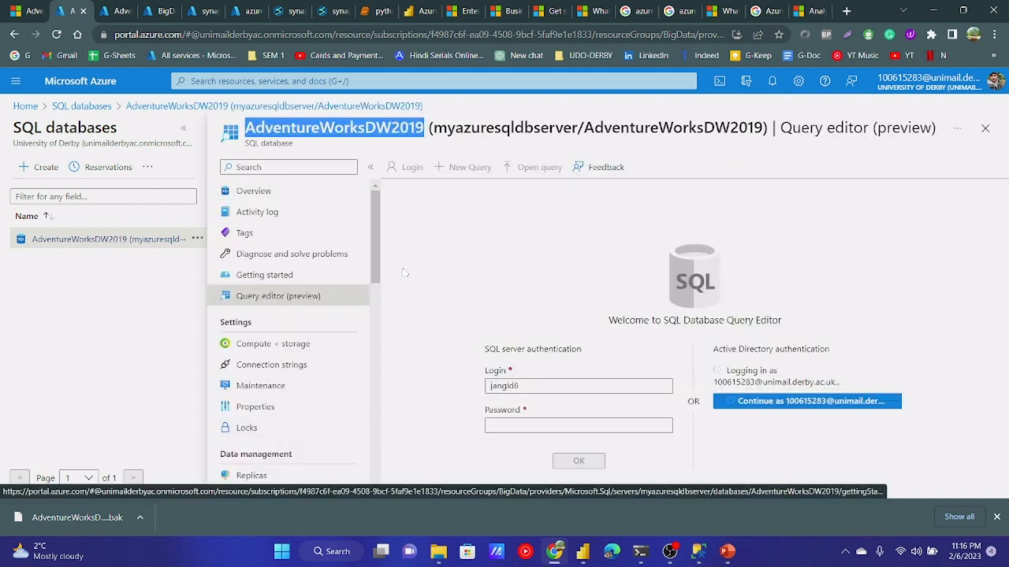
pyautogui.click(524, 425)
pyautogui.write('*')
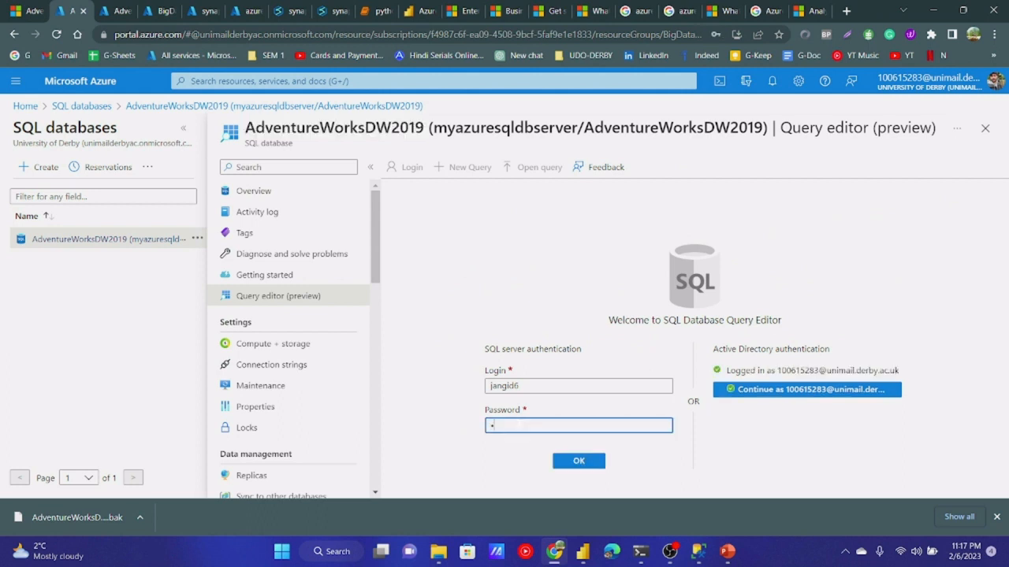
pyautogui.write('***********')
pyautogui.click(573, 461)
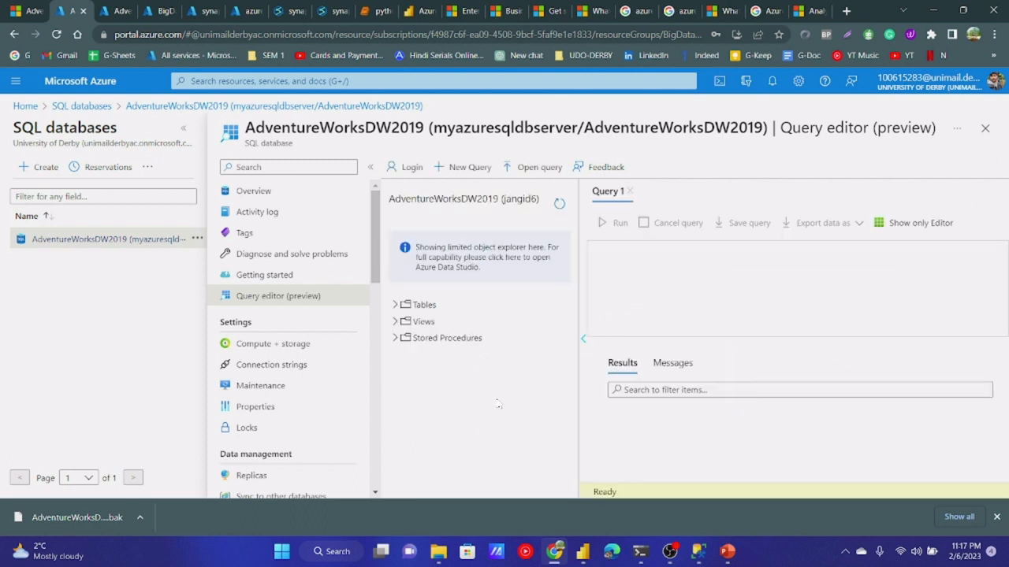
# Step: Expand the Tables folder in the query editor and look through the database's dimension and fact tables
pyautogui.click(426, 306)
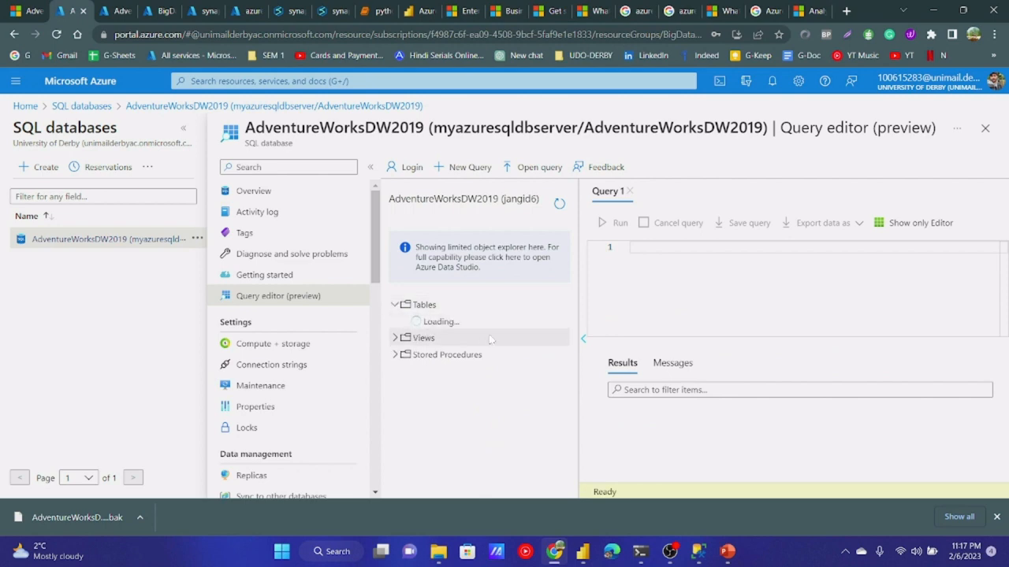
pyautogui.scroll(-5, 479, 375)
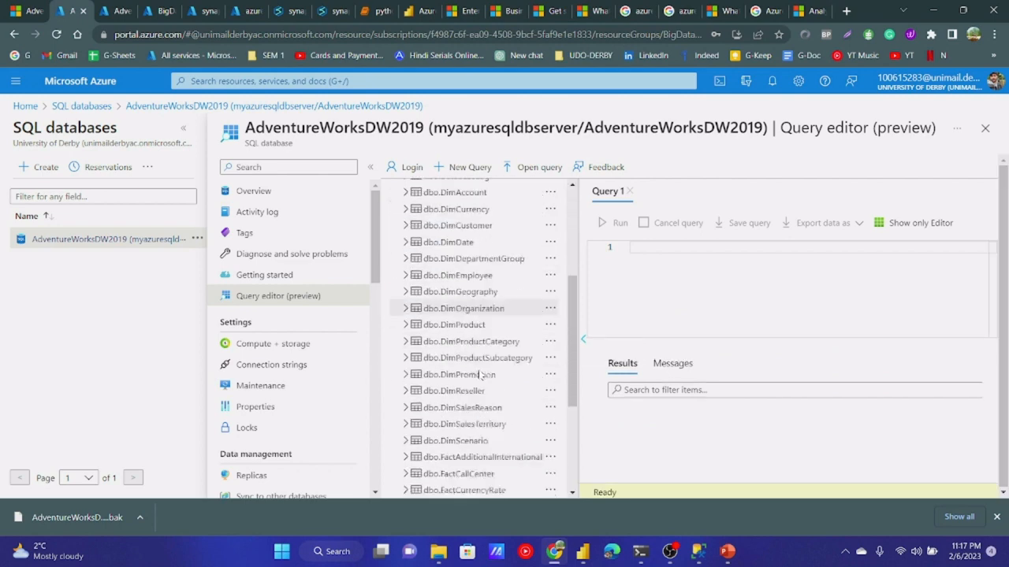
pyautogui.scroll(4, 479, 375)
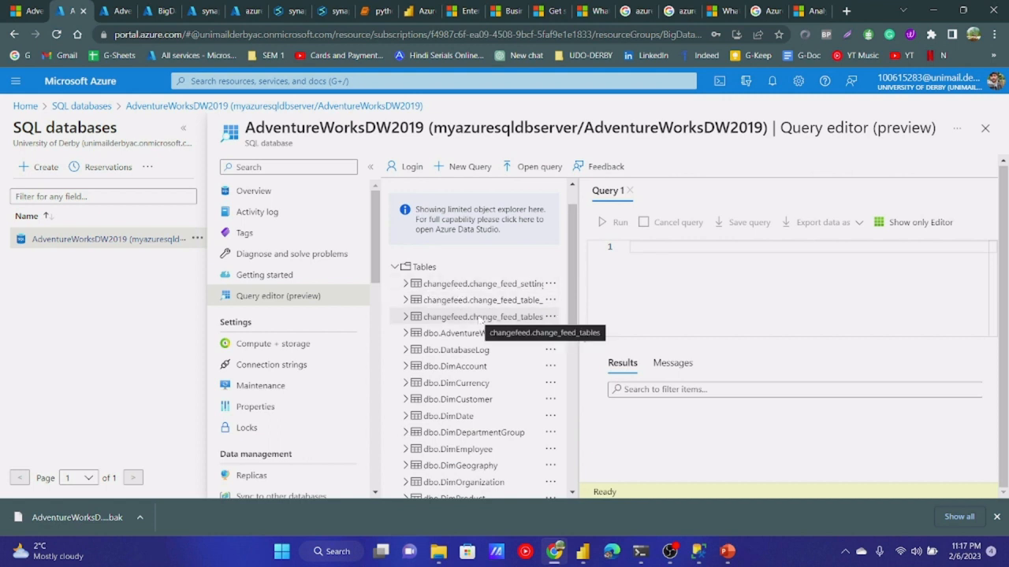
pyautogui.scroll(-5, 479, 383)
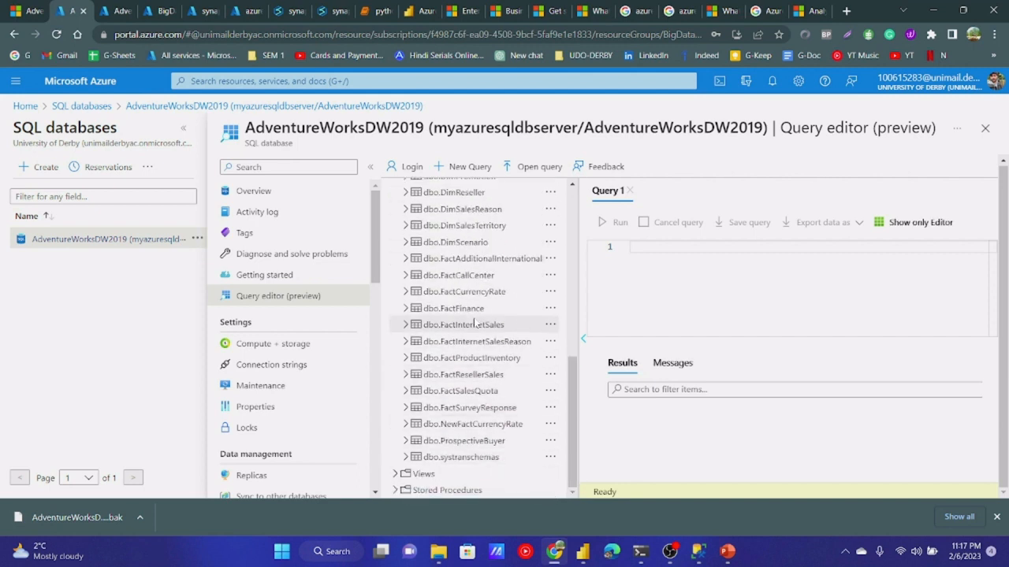
pyautogui.scroll(10, 475, 324)
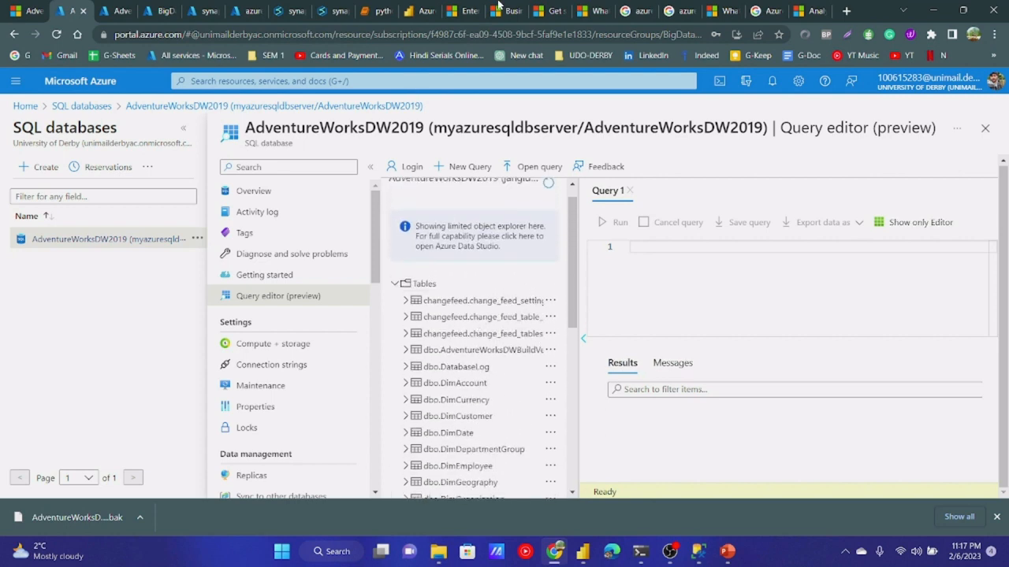
# Step: Find the open "What is Azure Synapse Link for SQL?" article and review its introduction and integration diagram
pyautogui.click(535, 8)
pyautogui.click(591, 10)
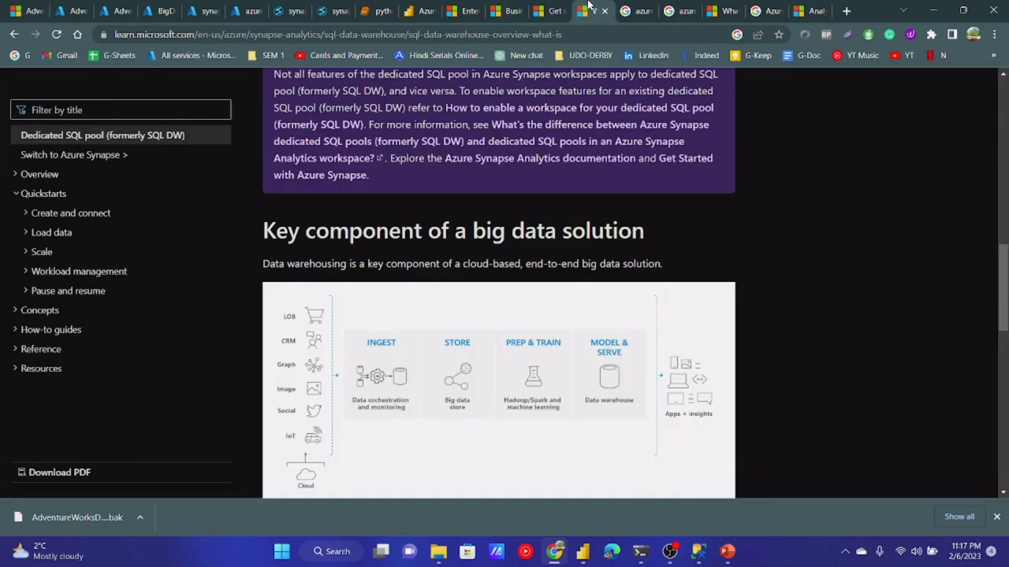
pyautogui.click(725, 8)
pyautogui.scroll(1, 664, 239)
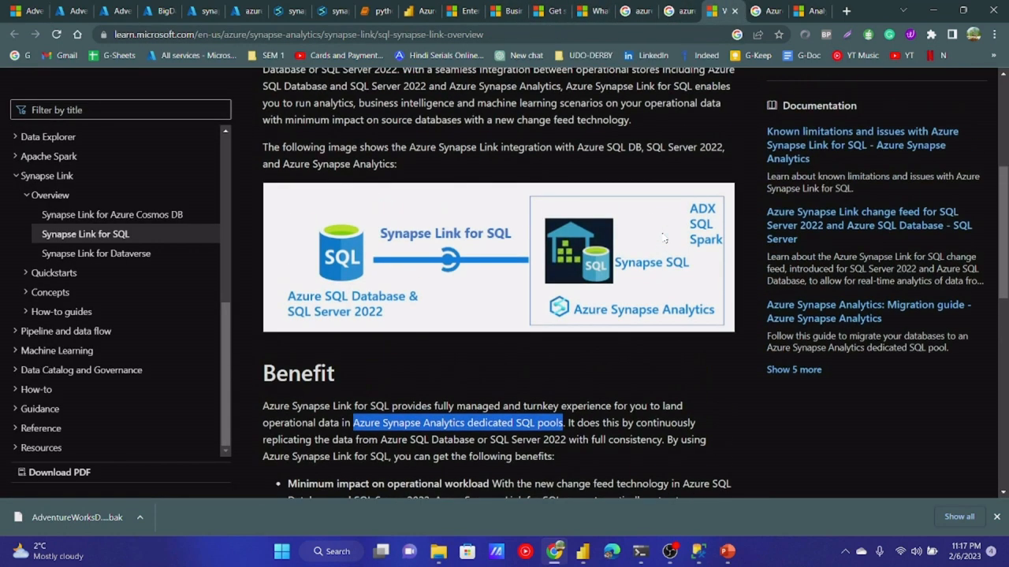
pyautogui.scroll(4, 422, 277)
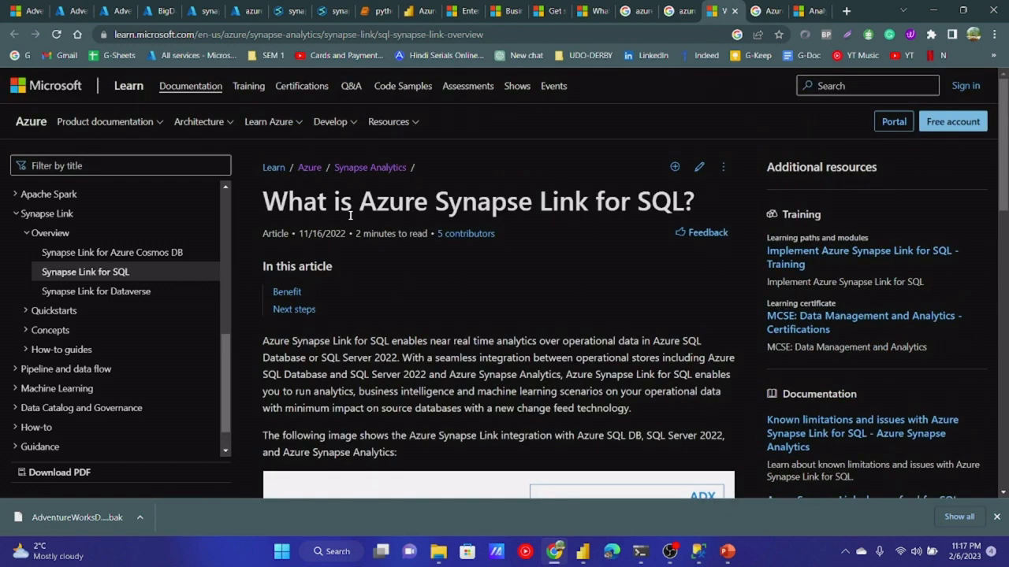
pyautogui.scroll(-1, 350, 215)
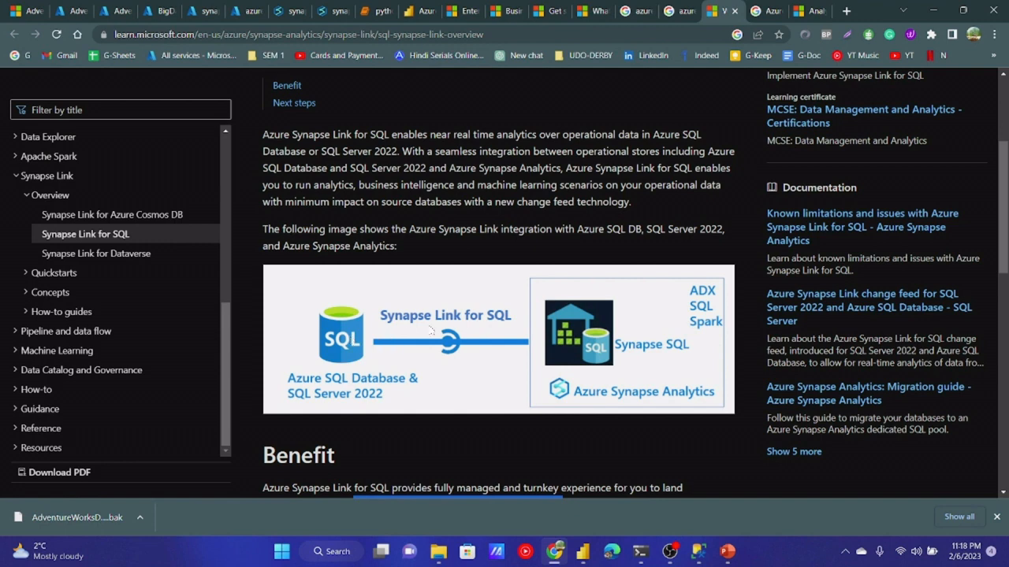
# Step: Close the AdventureWorks download page and AdventureWorksDW2019 portal tabs, leaving the BigData resource group overview in view
pyautogui.click(24, 10)
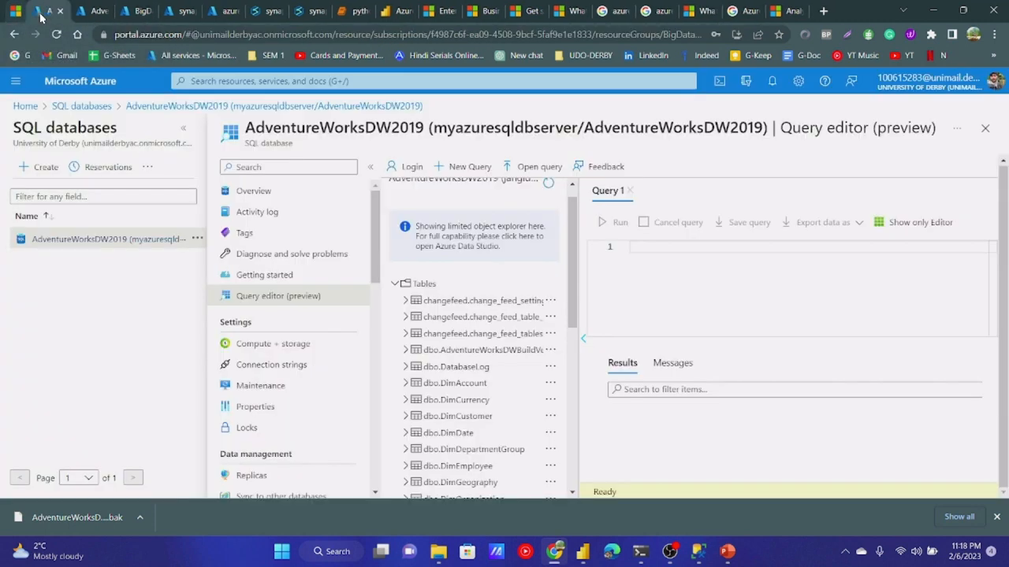
pyautogui.click(40, 11)
pyautogui.click(75, 11)
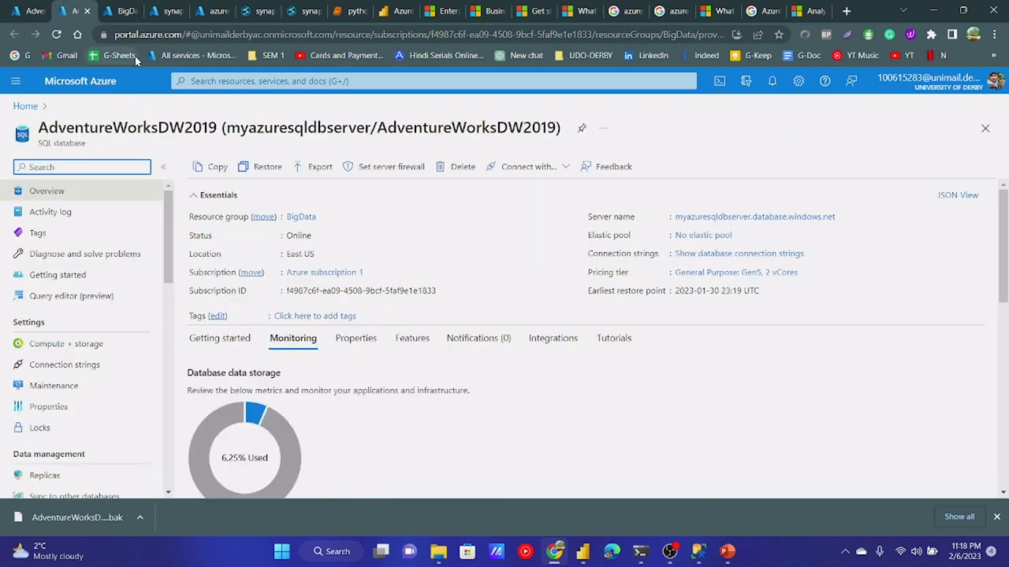
pyautogui.click(87, 11)
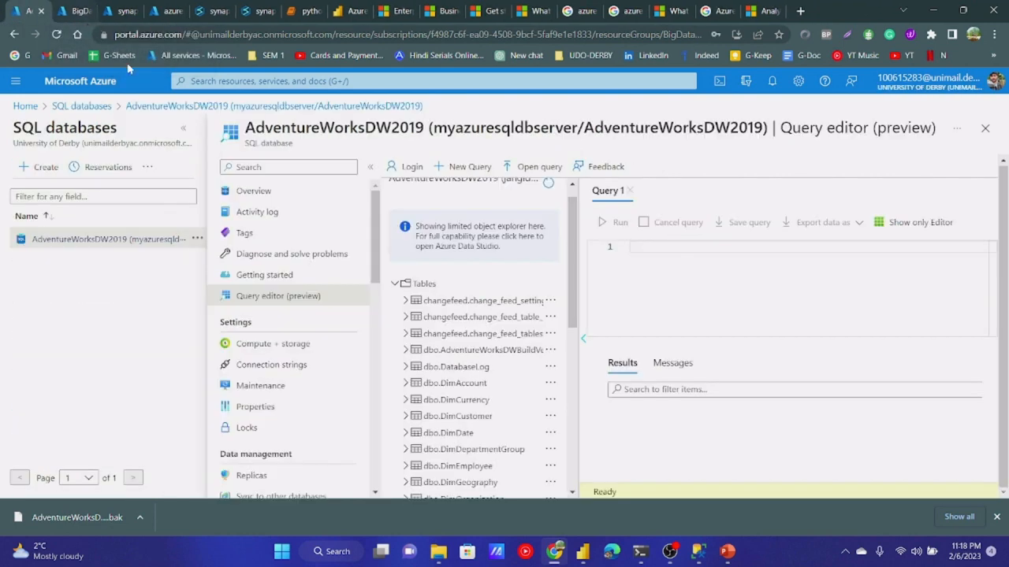
pyautogui.click(43, 12)
pyautogui.click(564, 109)
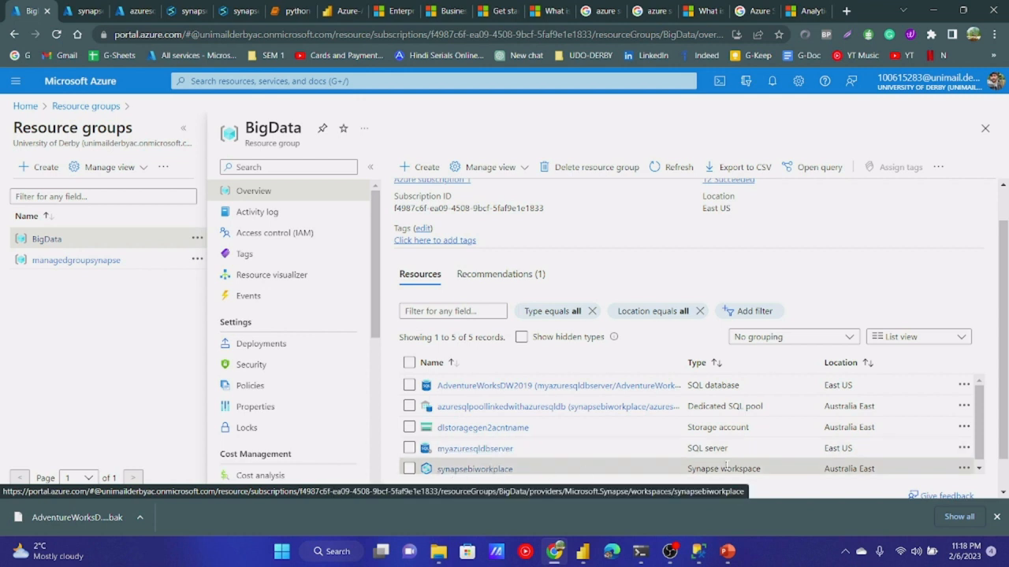
# Step: Group the BigData resource group's resources by type and look through the grouped list
pyautogui.click(757, 339)
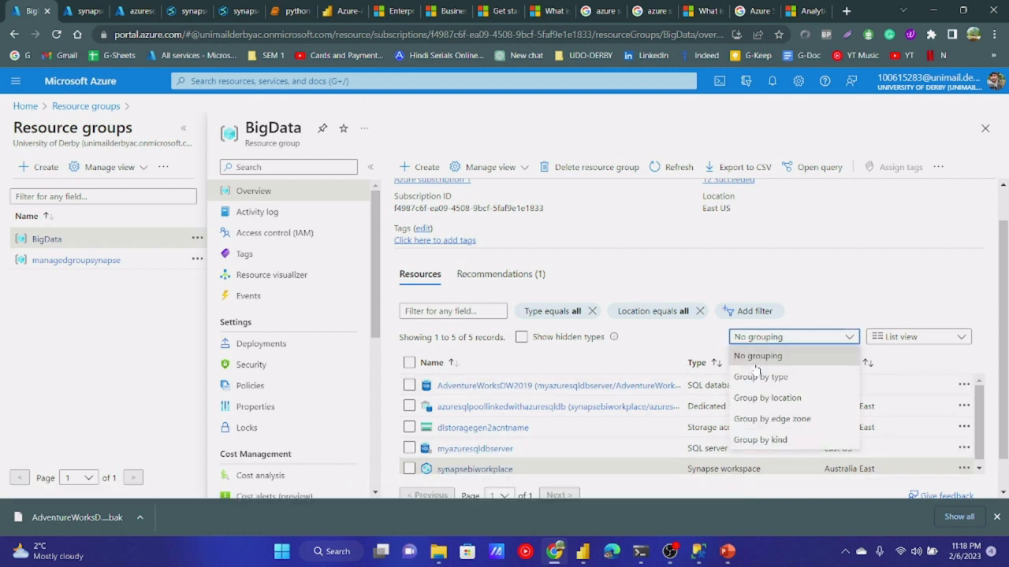
pyautogui.click(760, 378)
pyautogui.scroll(-1, 694, 414)
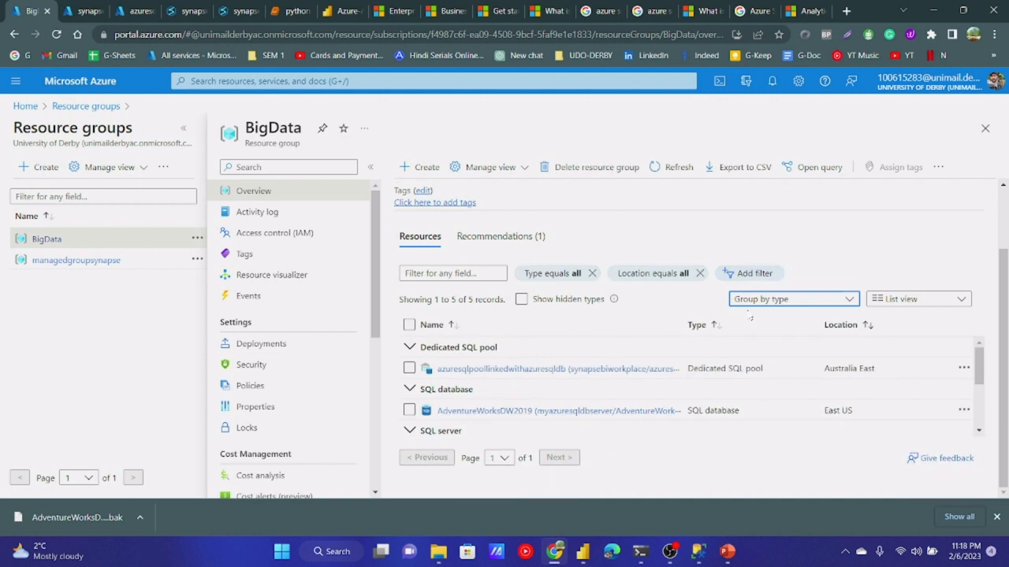
pyautogui.scroll(-3, 603, 360)
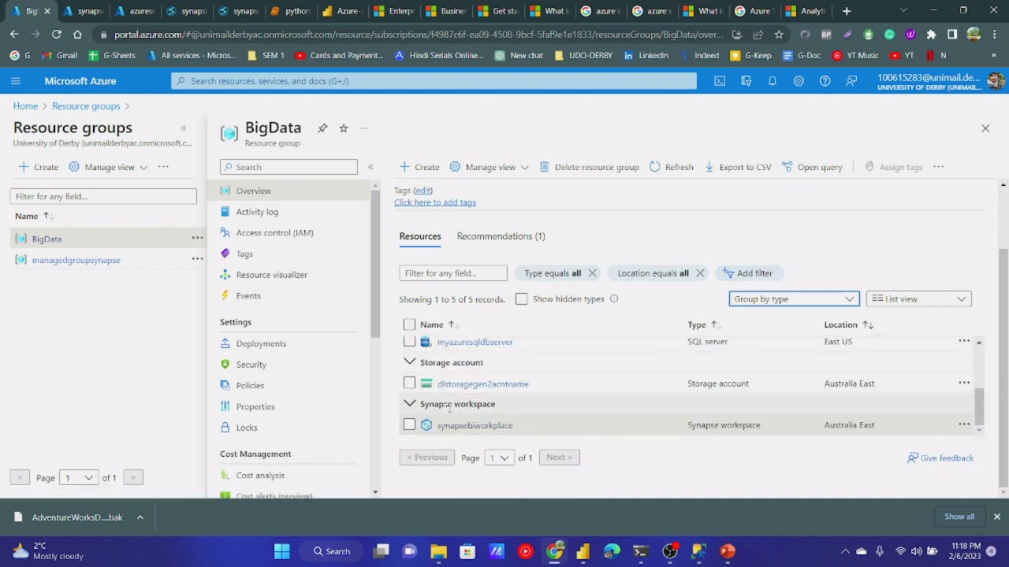
pyautogui.scroll(3, 477, 402)
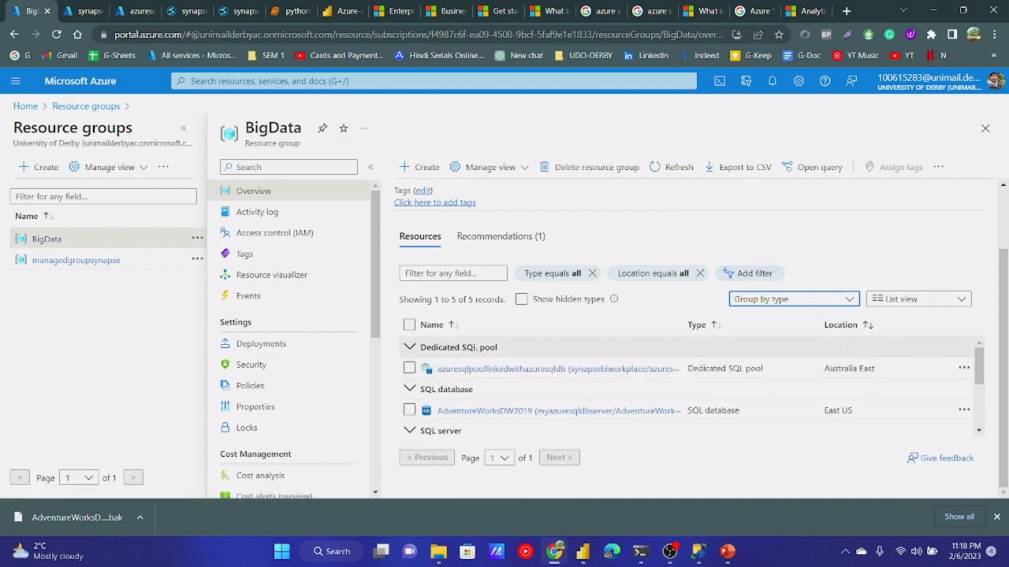
# Step: Look through the rest of the BigData resource list and open the Azure Synapse Analytics service using a portal search for "synap"
pyautogui.scroll(-1, 569, 387)
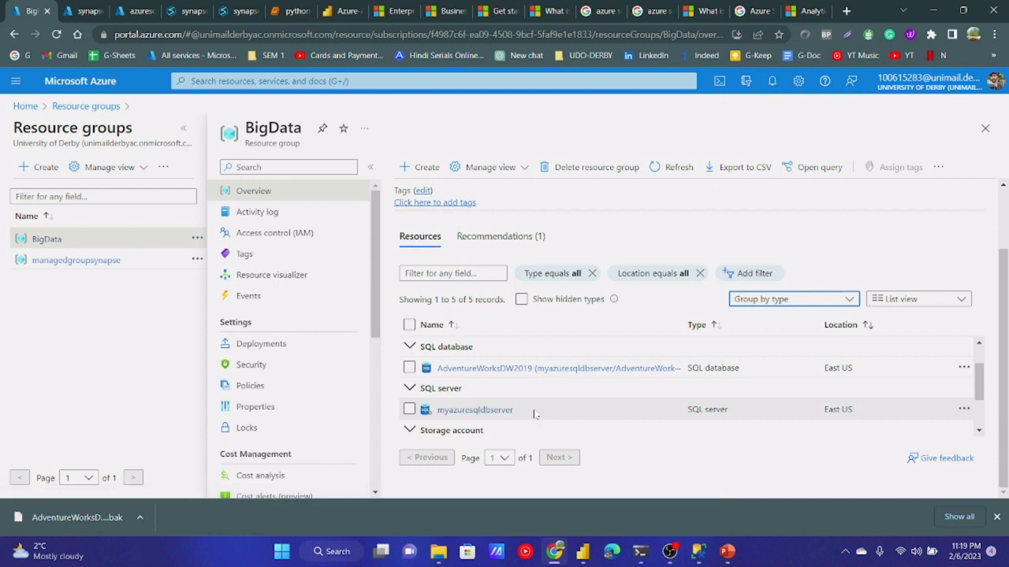
pyautogui.scroll(-2, 534, 414)
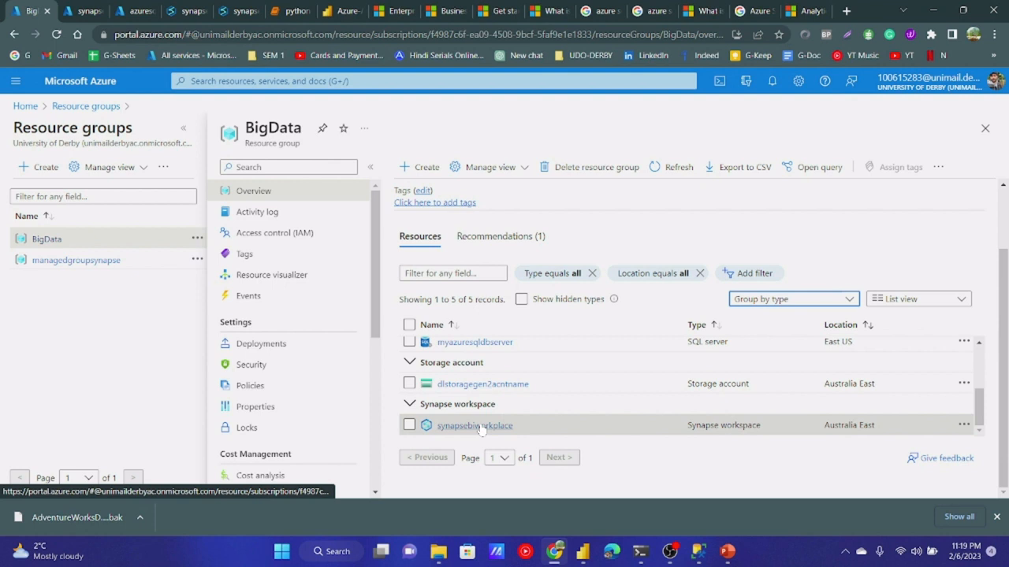
pyautogui.click(207, 81)
pyautogui.write('synap')
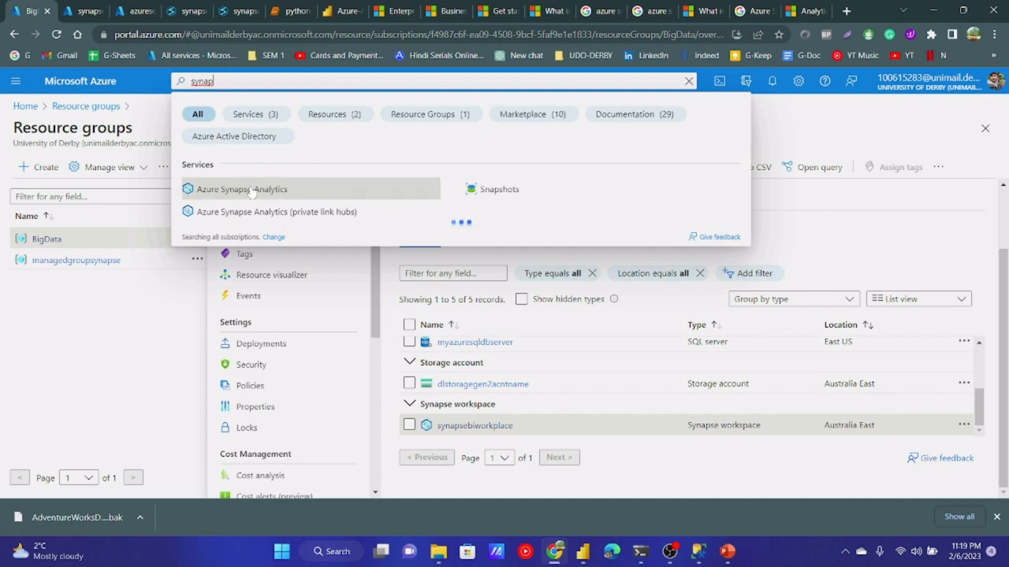
pyautogui.click(251, 192)
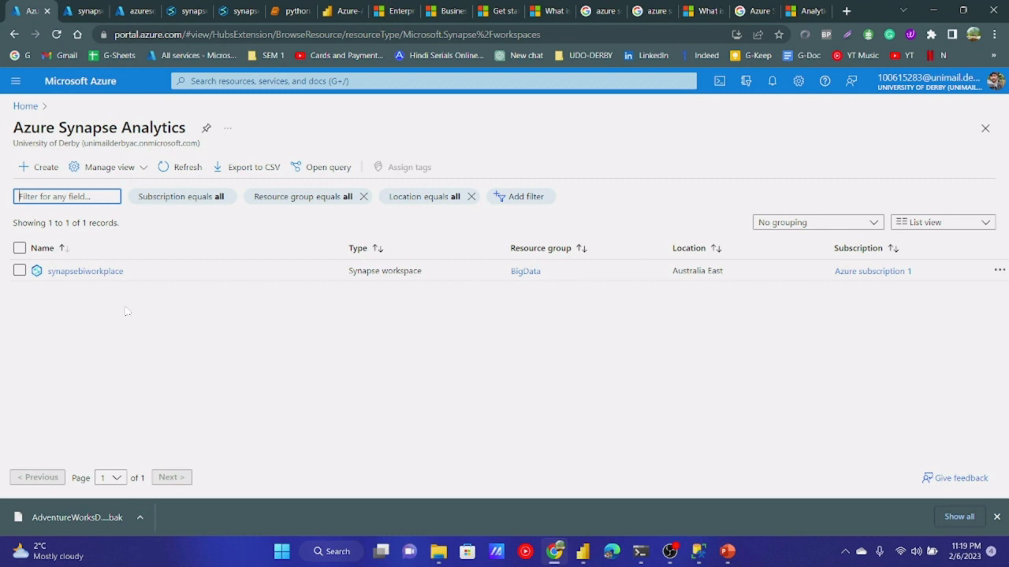
# Step: Start creating a Synapse workspace in the BigData resource group, leaving the managed resource group name empty
pyautogui.click(39, 169)
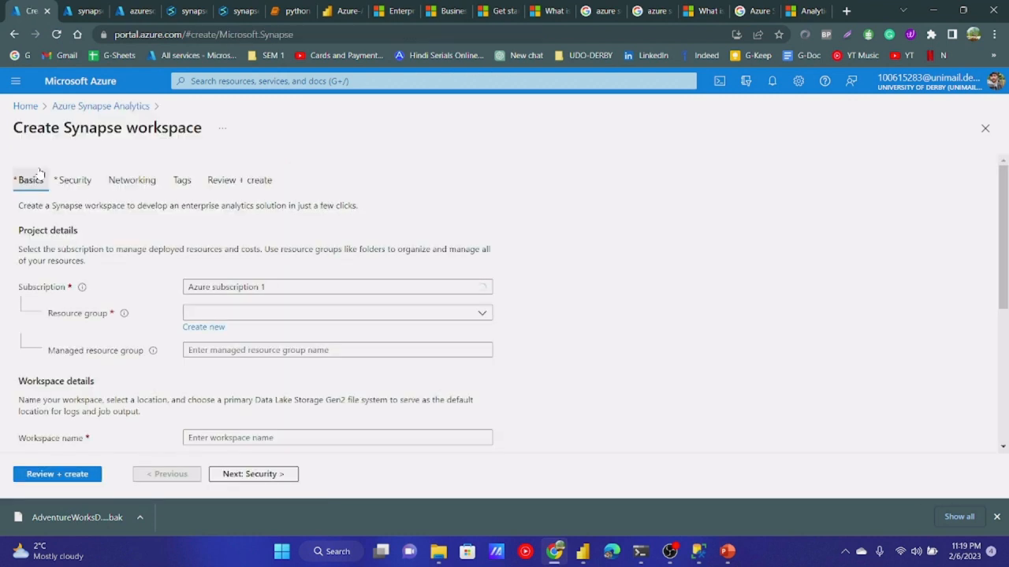
pyautogui.click(263, 319)
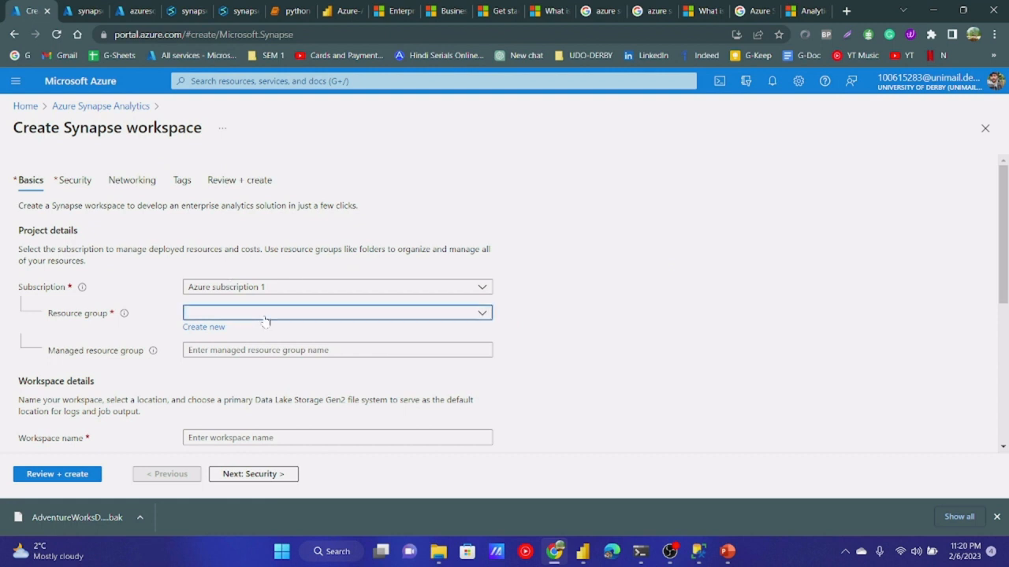
pyautogui.click(231, 360)
pyautogui.scroll(-1, 229, 347)
pyautogui.click(207, 272)
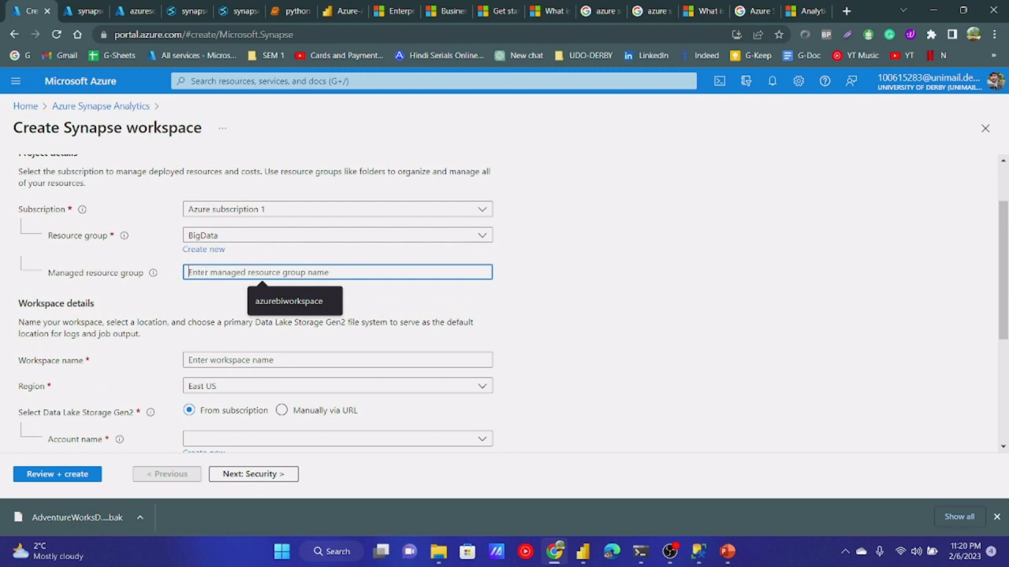
pyautogui.scroll(-1, 167, 235)
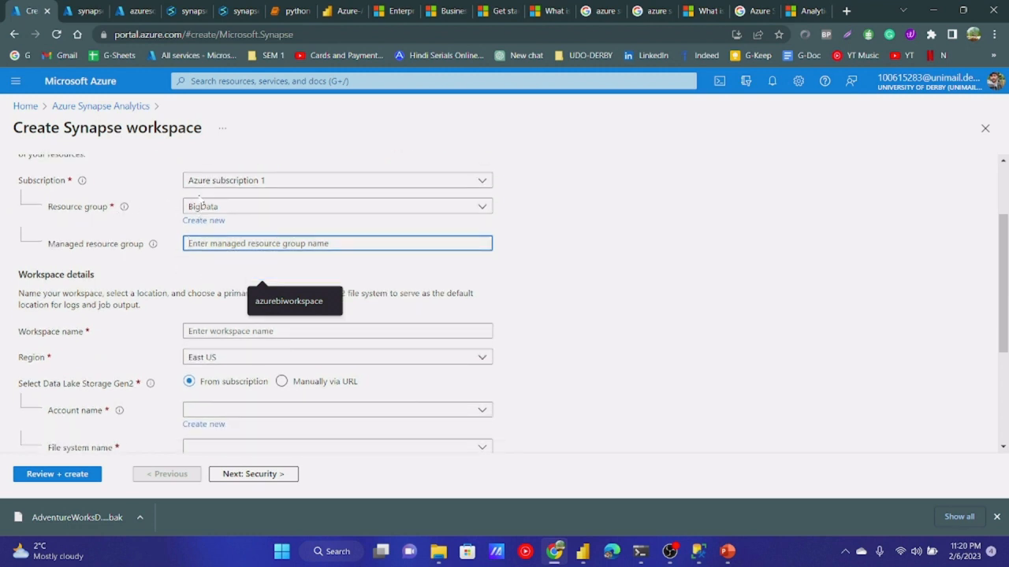
pyautogui.scroll(-1, 209, 216)
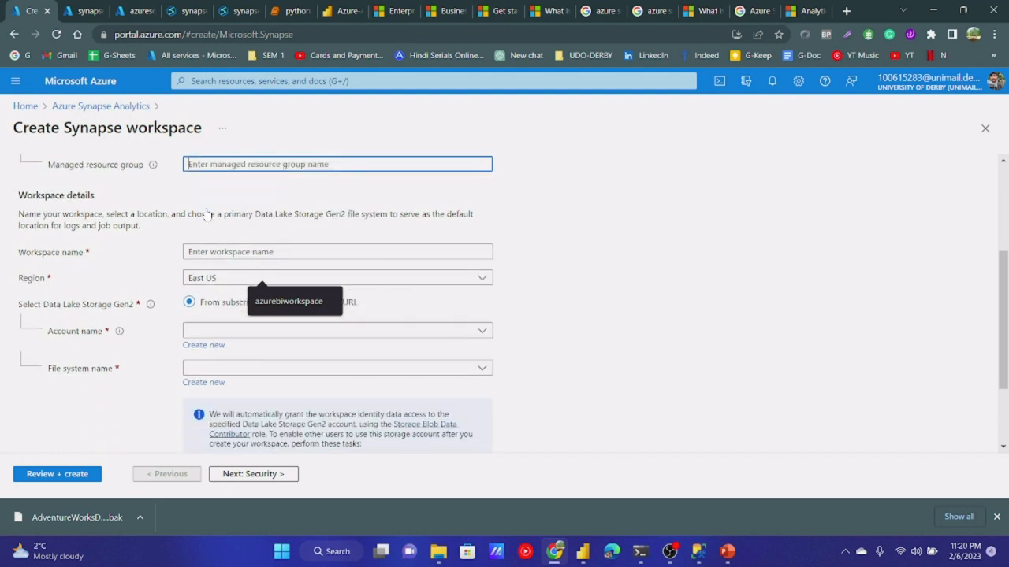
# Step: Name the new Synapse workspace mysyanpseworkspacebusinessintelligence, using only lowercase letters
pyautogui.click(204, 249)
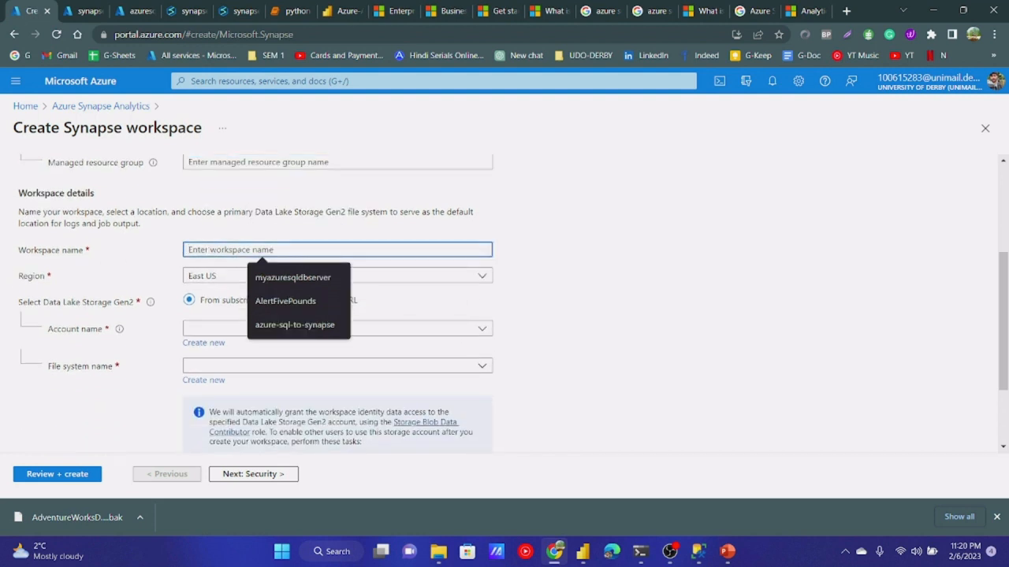
pyautogui.write('mysyan')
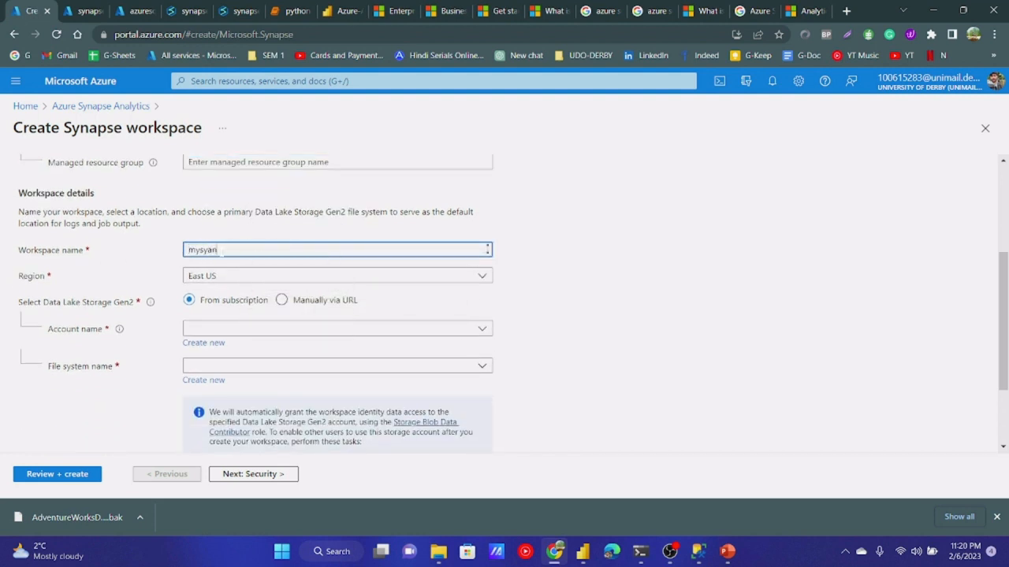
pyautogui.write('pseworkspaceBusinessintelligencce')
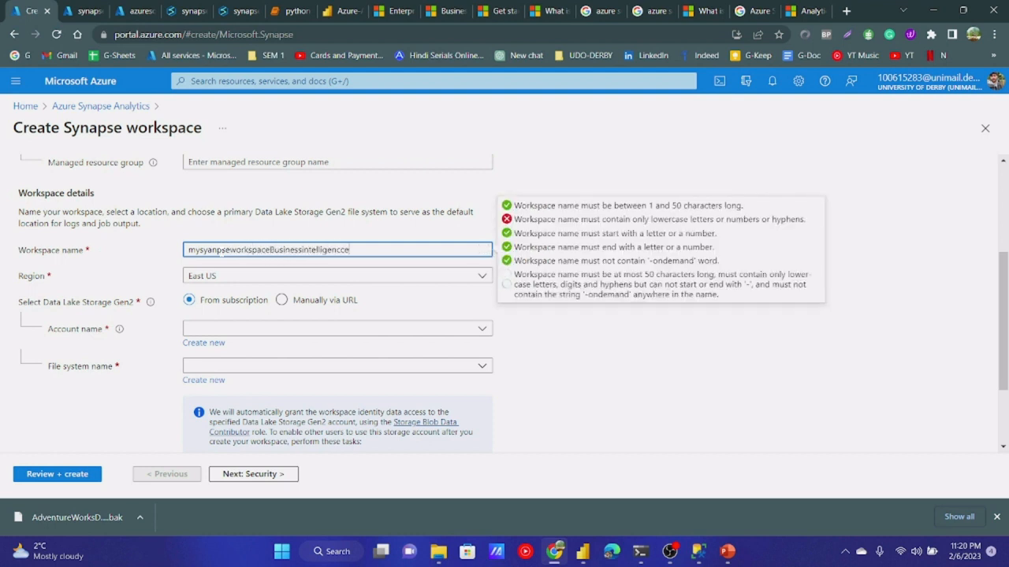
pyautogui.press('BackSpace')
pyautogui.press('BackSpace')
pyautogui.write('e')
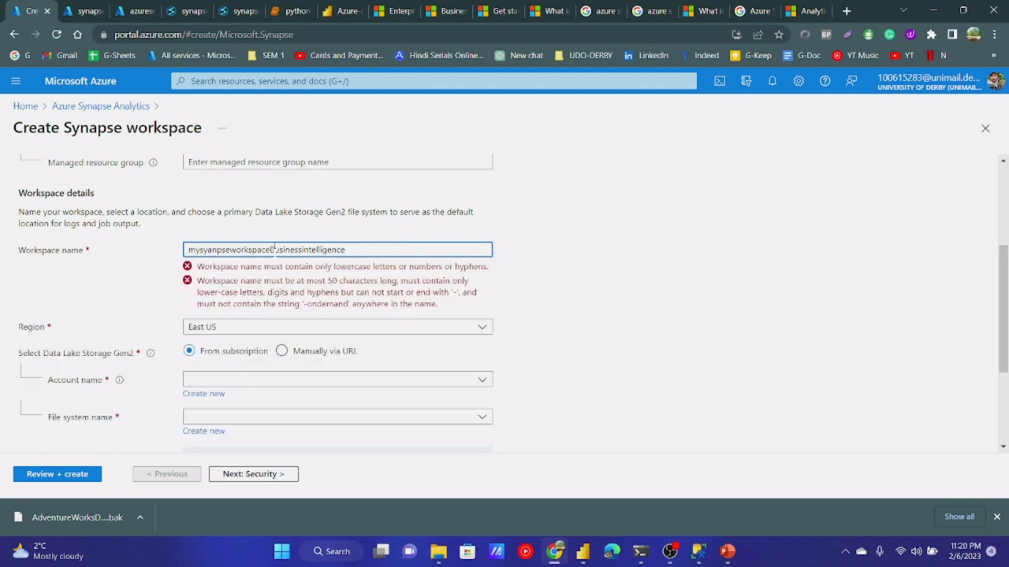
pyautogui.press('BackSpace')
pyautogui.write('b')
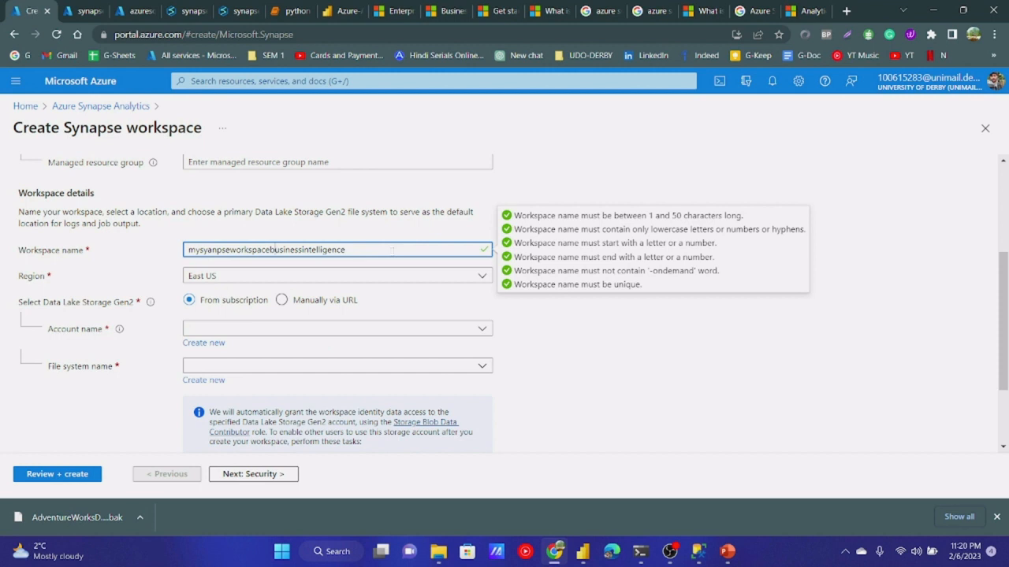
pyautogui.hotkey('ctrl', 'a')
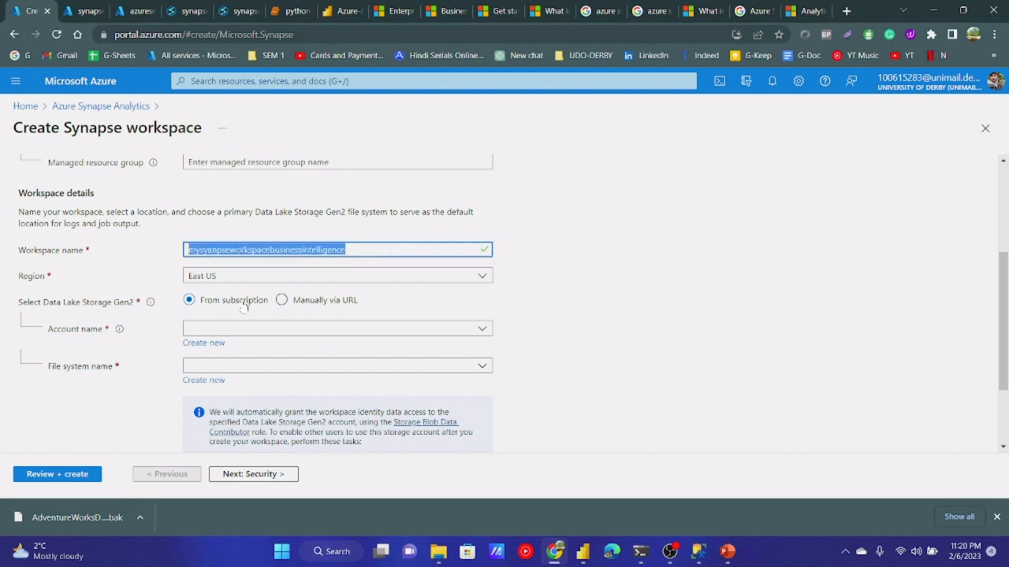
# Step: Choose dlstoragegen2acntname as the Data Lake Storage Gen2 account, review the form, and discard the unsaved workspace
pyautogui.click(269, 329)
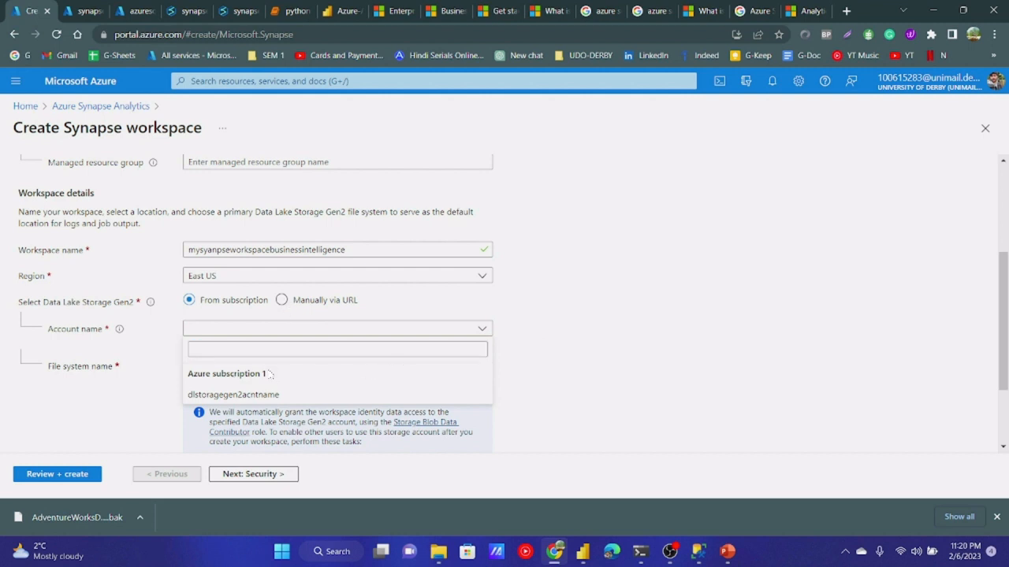
pyautogui.click(263, 394)
pyautogui.scroll(-1, 431, 349)
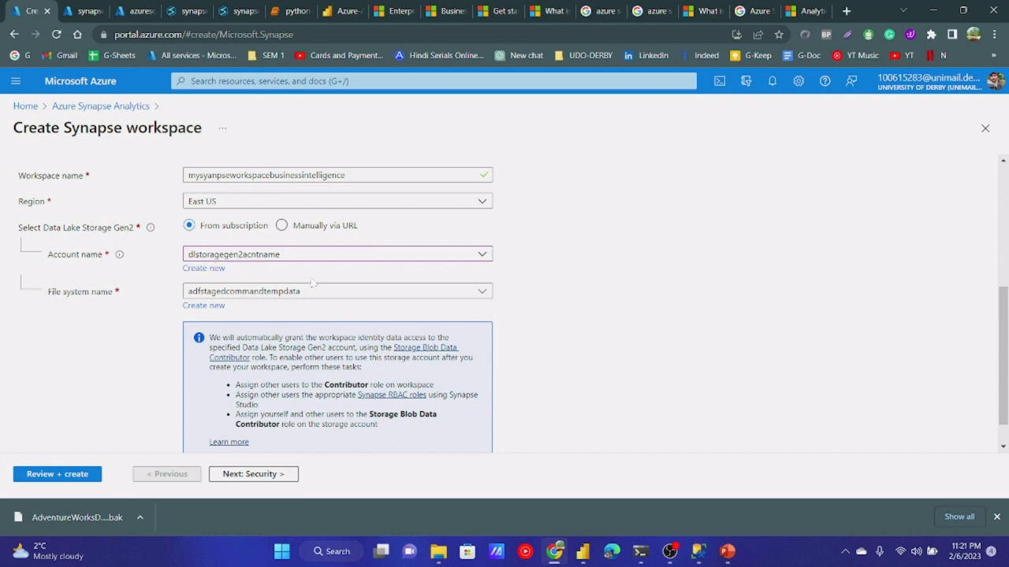
pyautogui.scroll(-1, 291, 335)
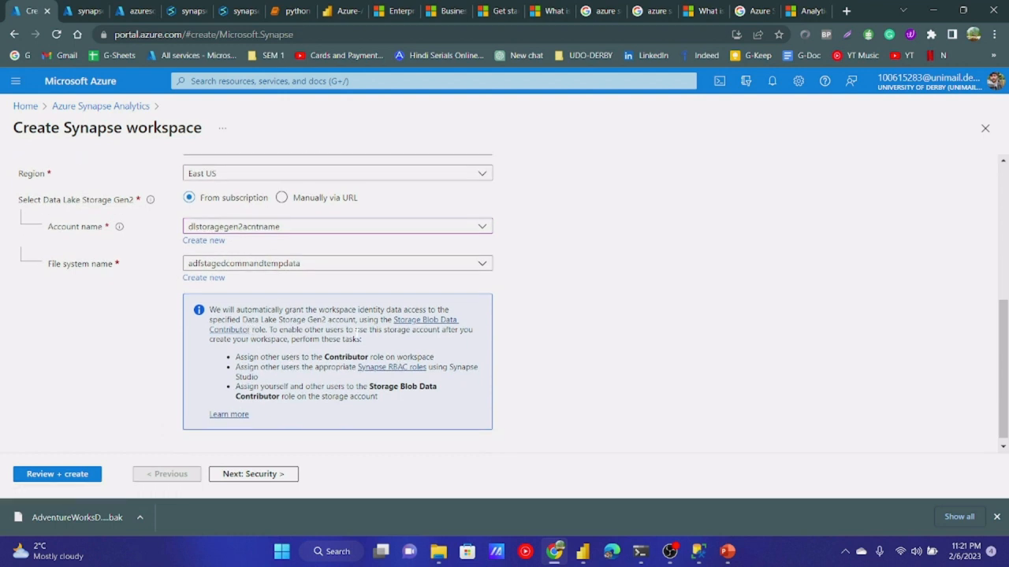
pyautogui.scroll(-1, 234, 374)
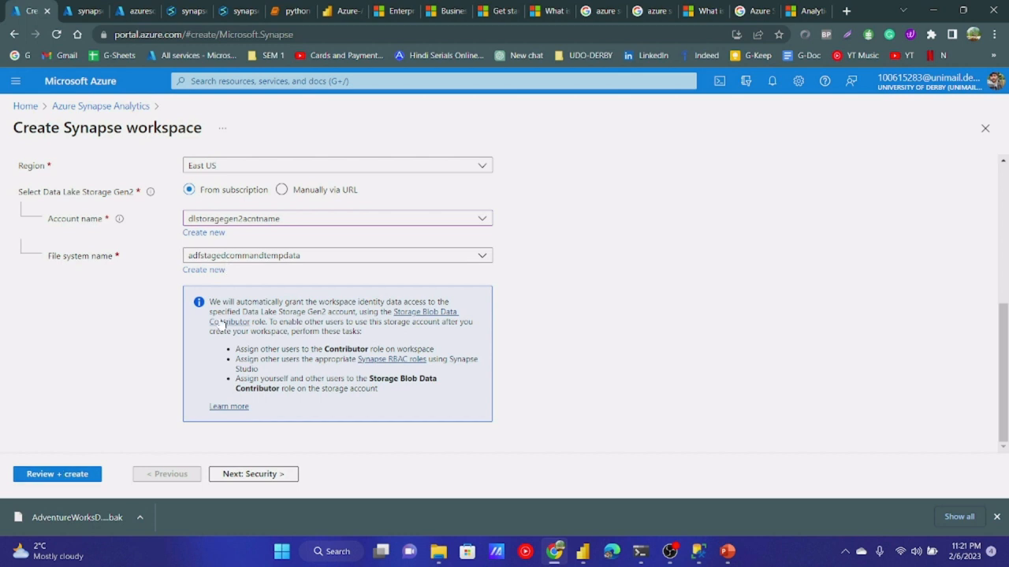
pyautogui.scroll(1, 222, 324)
pyautogui.scroll(2, 222, 323)
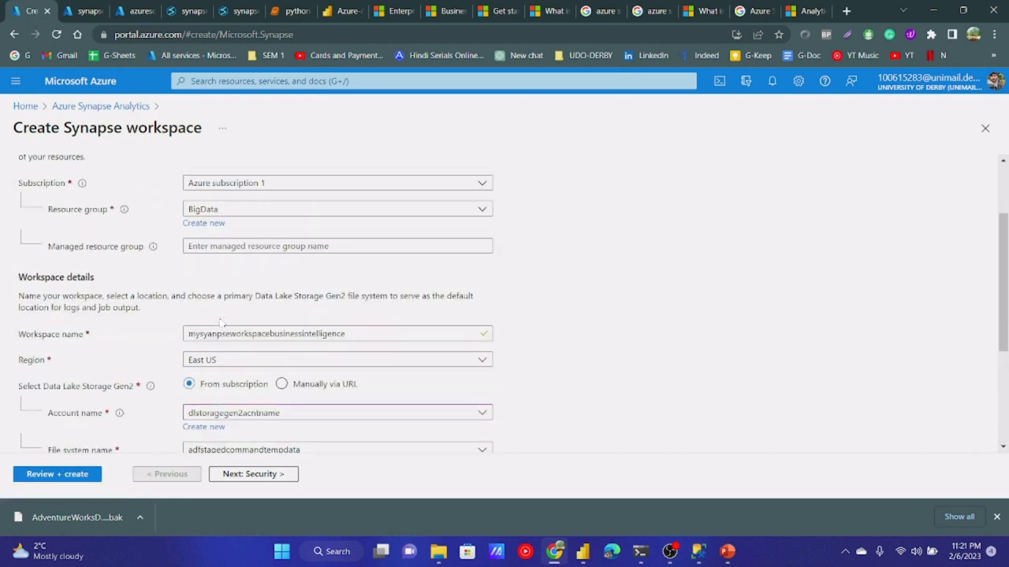
pyautogui.click(123, 112)
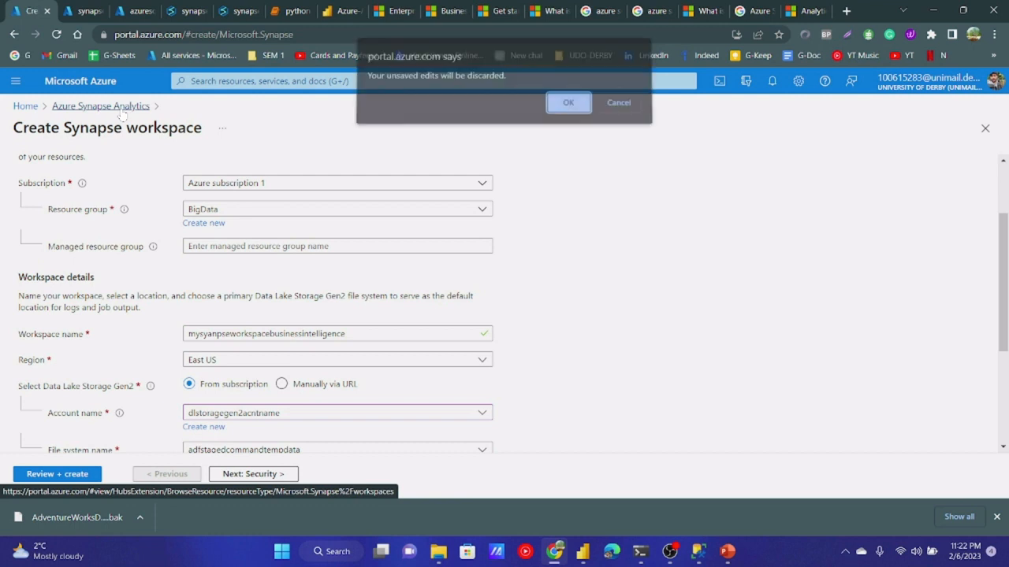
pyautogui.click(569, 105)
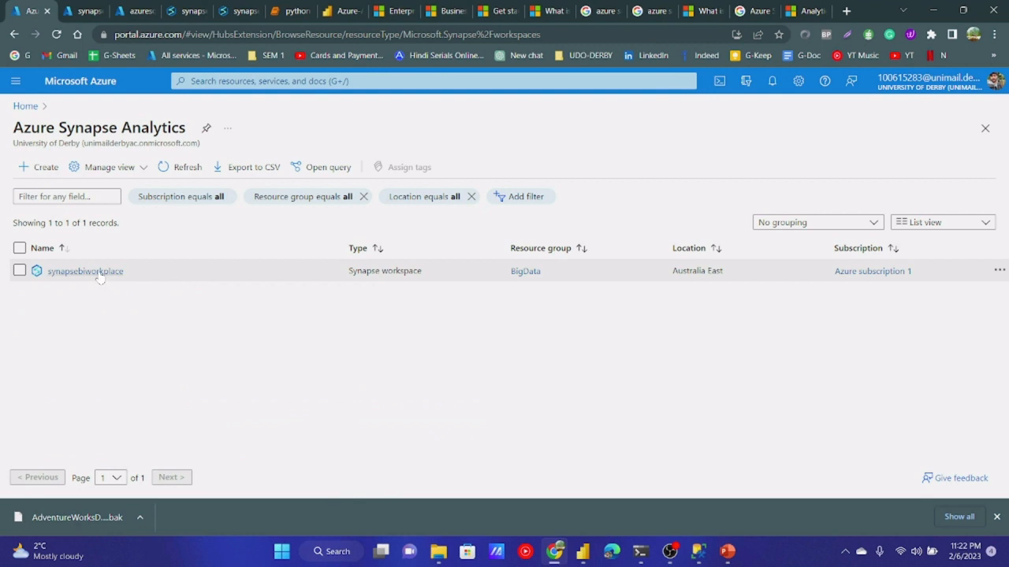
# Step: Review the firewall settings of the existing synapsebiworkplace workspace and highlight its dedicated SQL endpoint in the overview
pyautogui.click(96, 272)
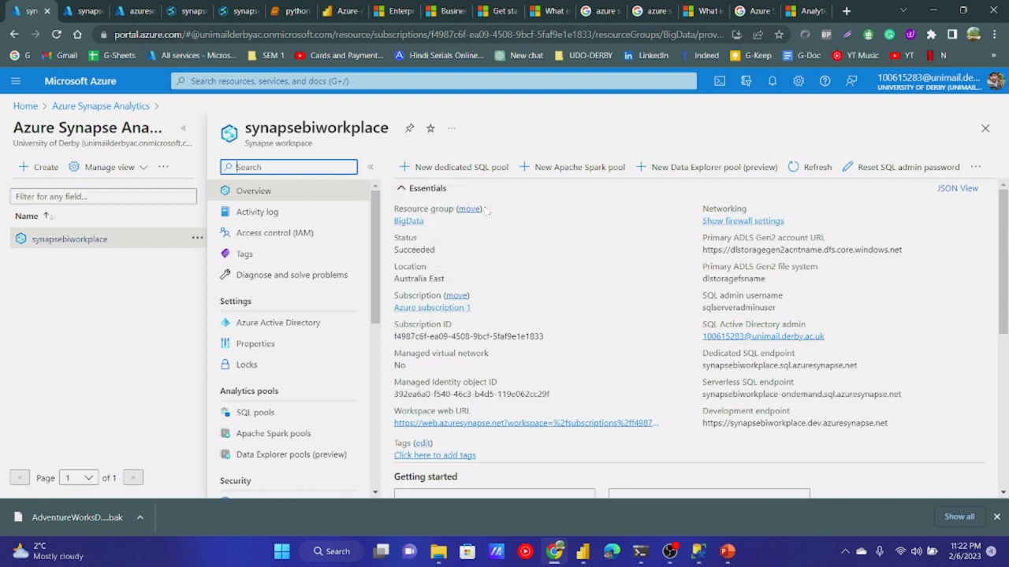
pyautogui.click(731, 222)
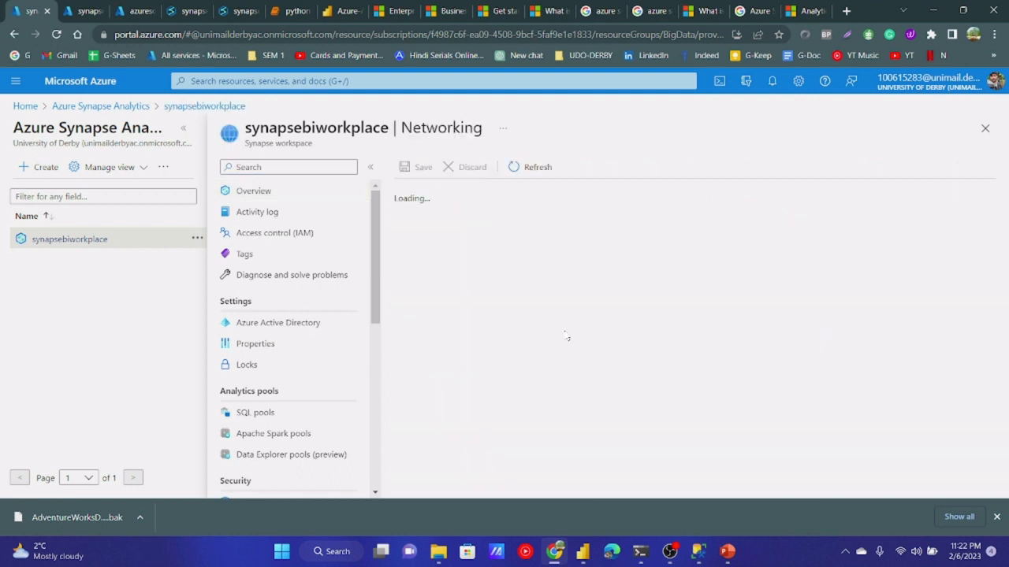
pyautogui.scroll(-2, 509, 343)
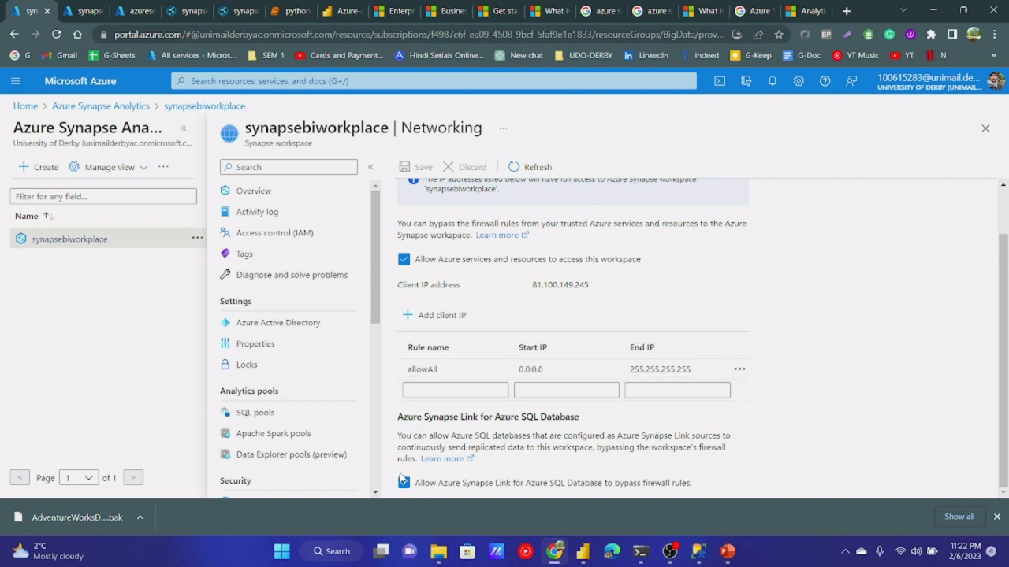
pyautogui.scroll(2, 446, 338)
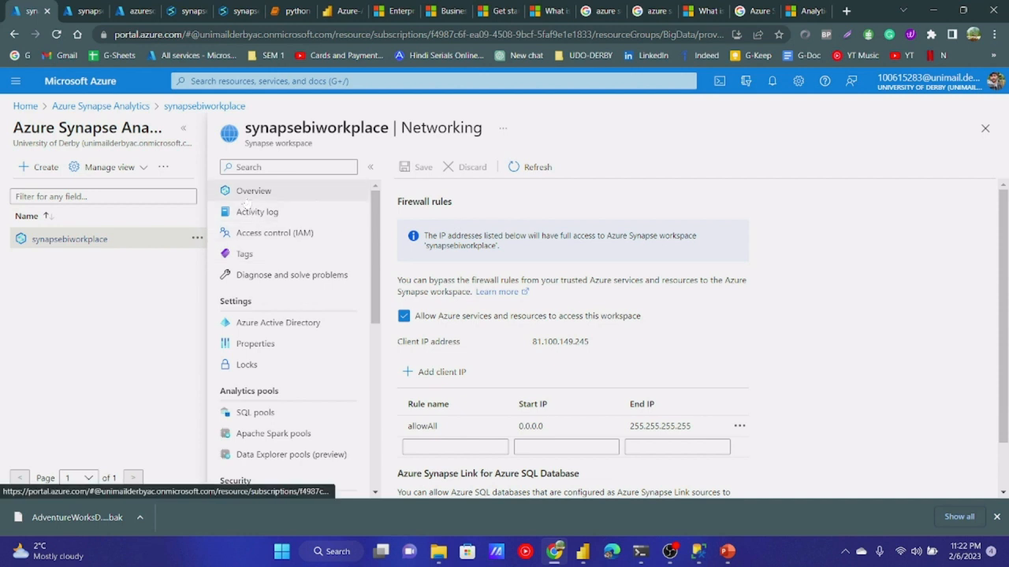
pyautogui.click(252, 192)
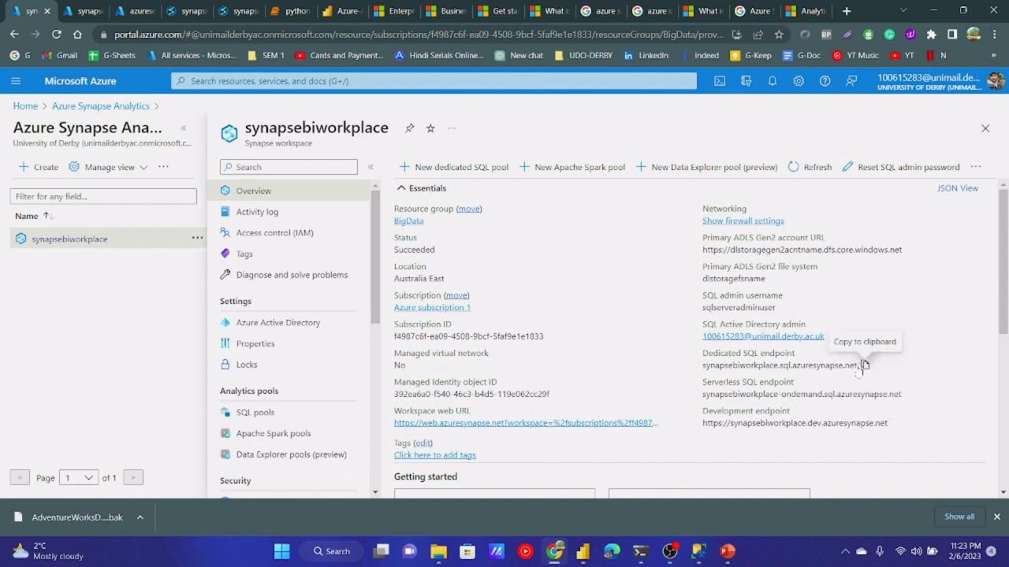
pyautogui.moveTo(857, 367); pyautogui.dragTo(704, 367)
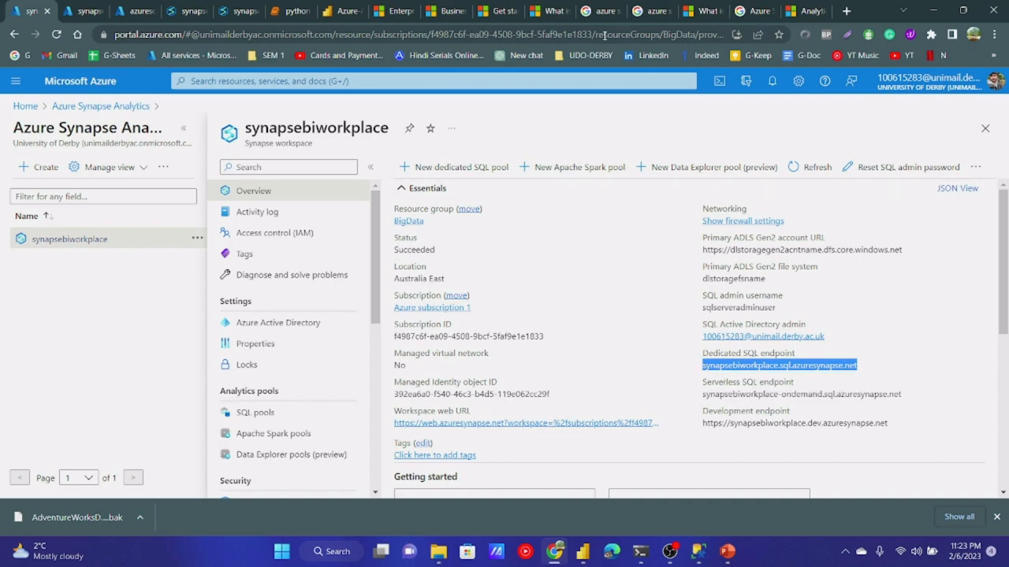
# Step: Find the Analytics and data warehousing architecture diagram among the open browser pages, closing the dedicated SQL pools image search
pyautogui.click(548, 11)
pyautogui.click(504, 11)
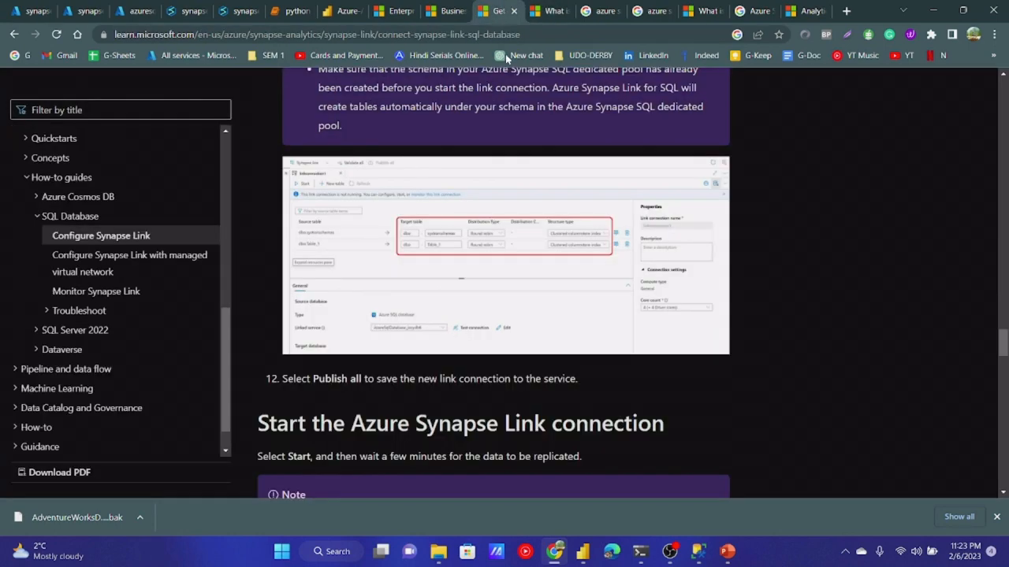
pyautogui.scroll(5, 501, 236)
pyautogui.scroll(15, 501, 236)
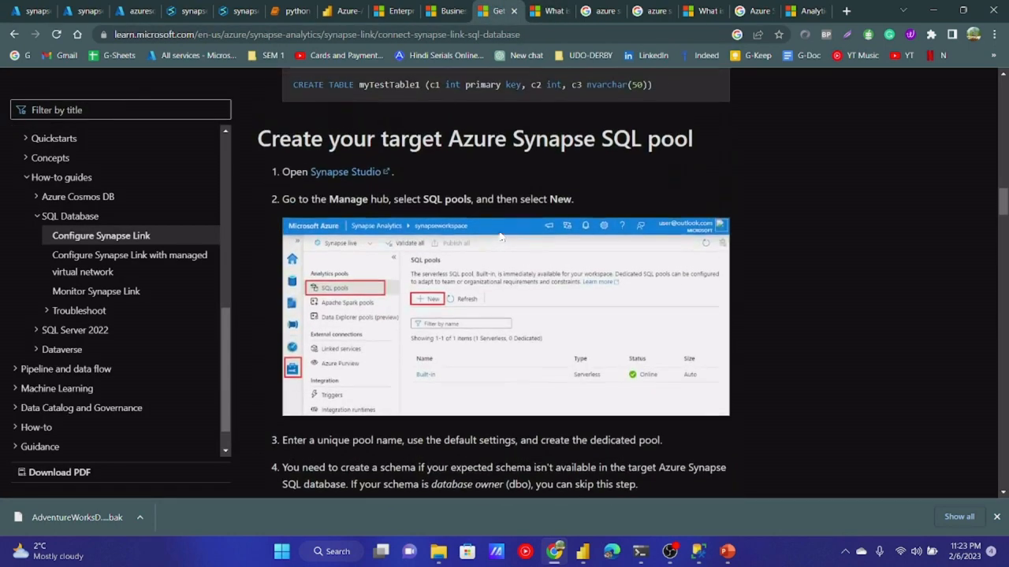
pyautogui.click(437, 10)
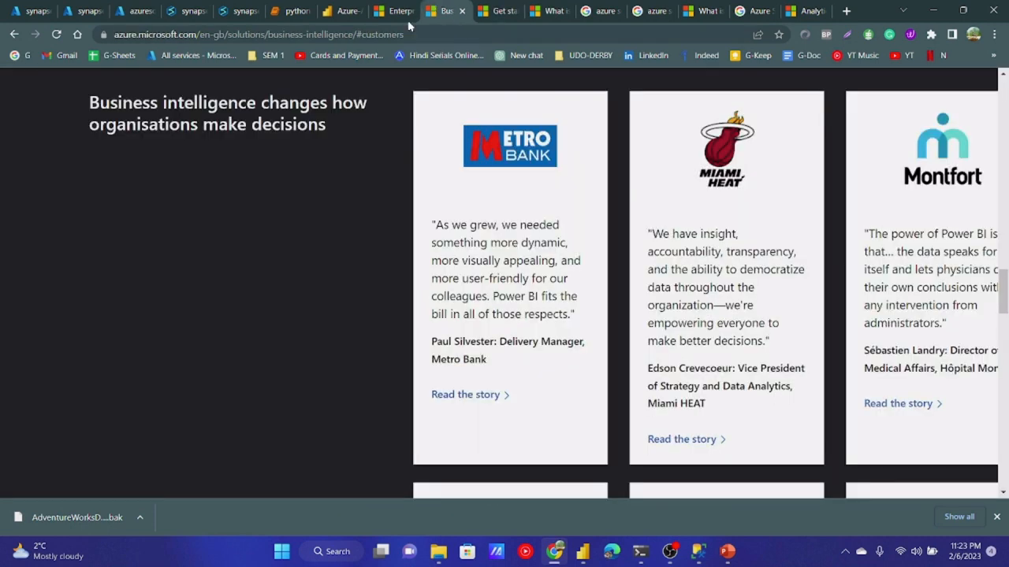
pyautogui.click(385, 8)
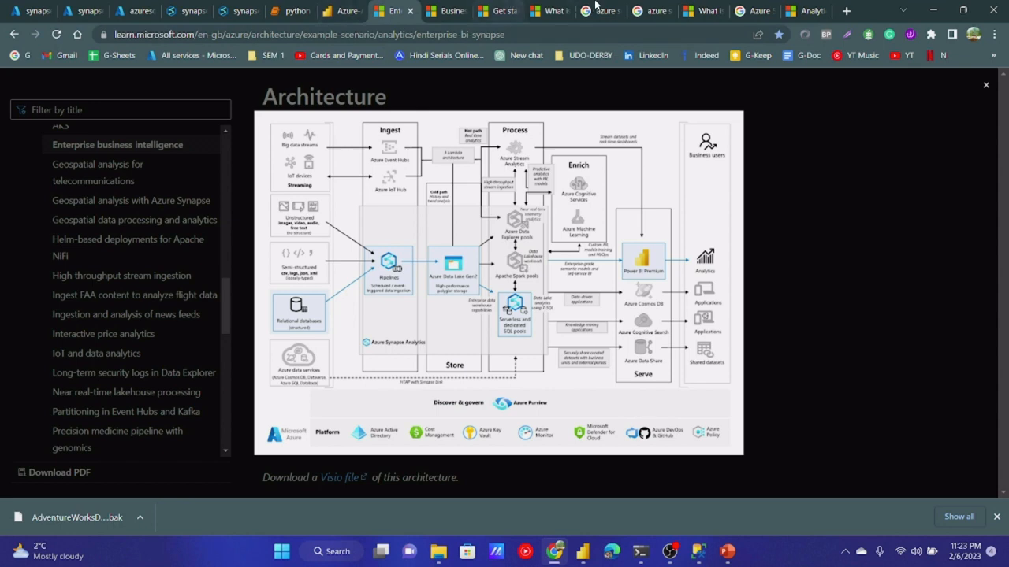
pyautogui.click(713, 11)
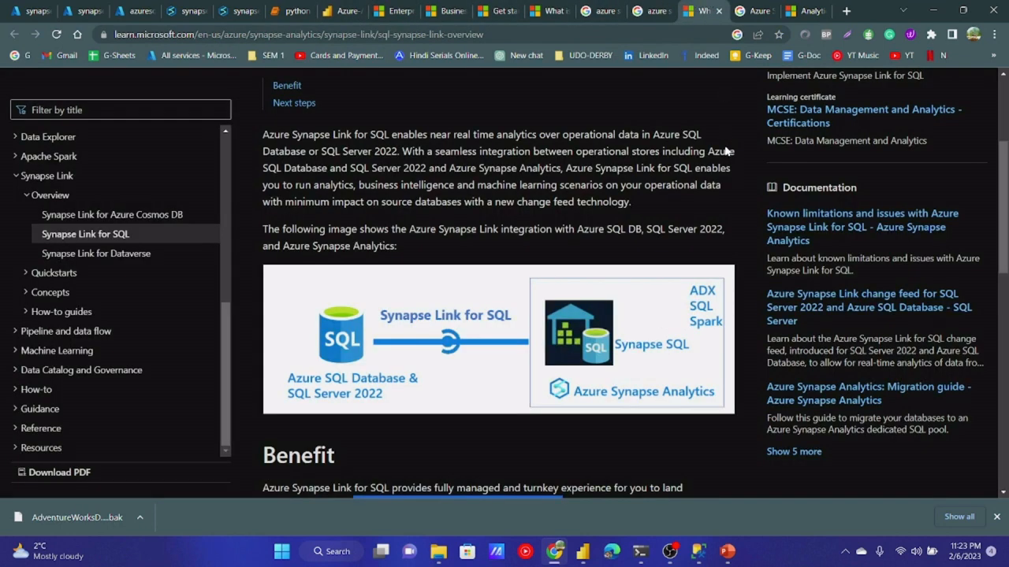
pyautogui.click(752, 10)
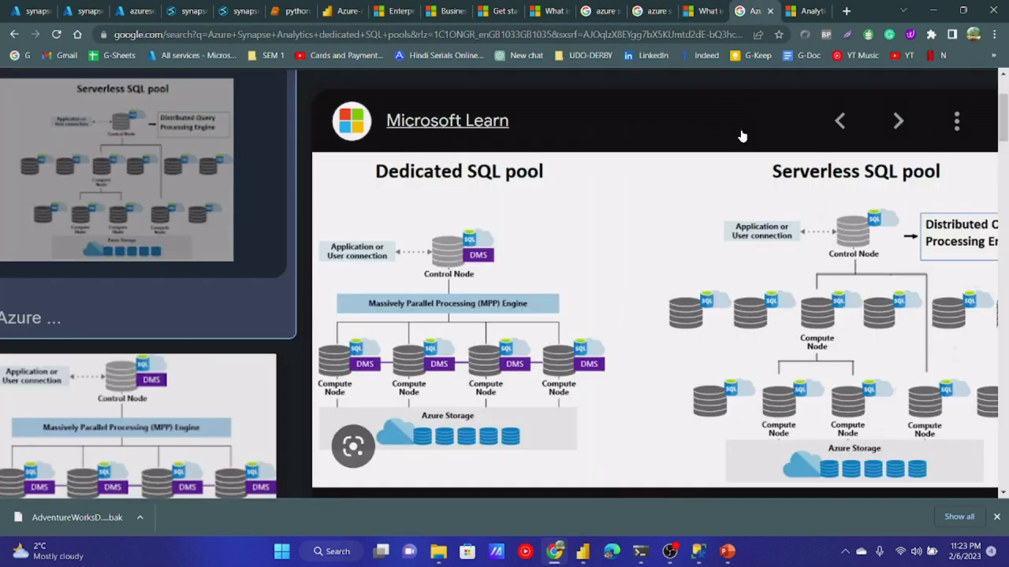
pyautogui.click(769, 11)
pyautogui.scroll(-1, 381, 289)
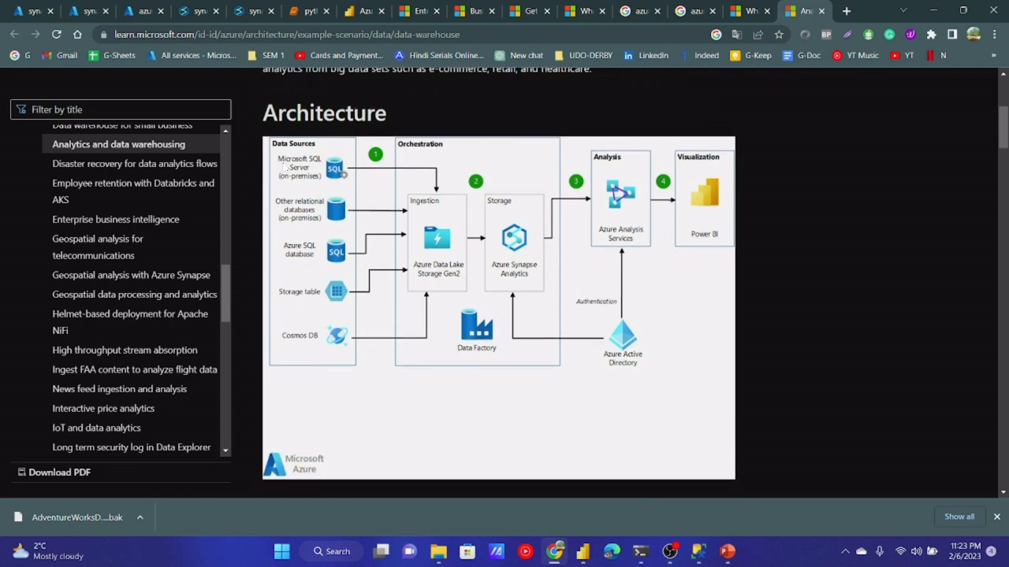